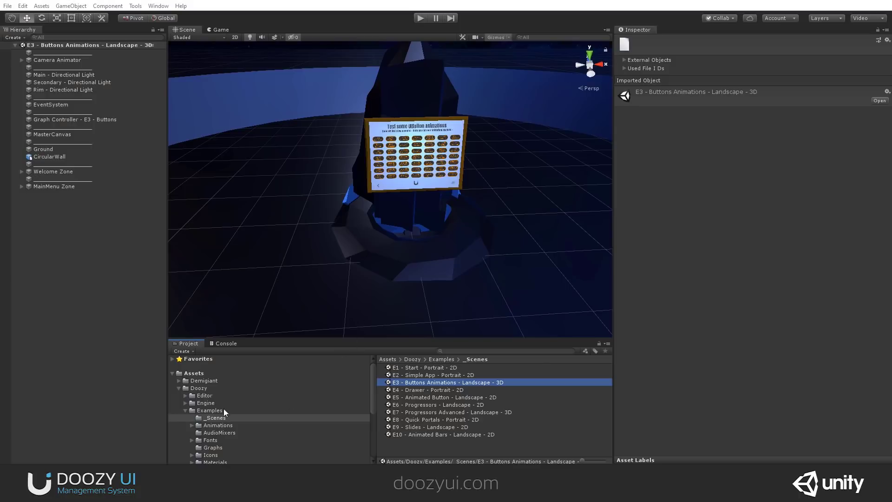
# Select the E3 Buttons Animations scene in Doozy > Examples > _Scenes
pyautogui.click(191, 389)
pyautogui.click(207, 410)
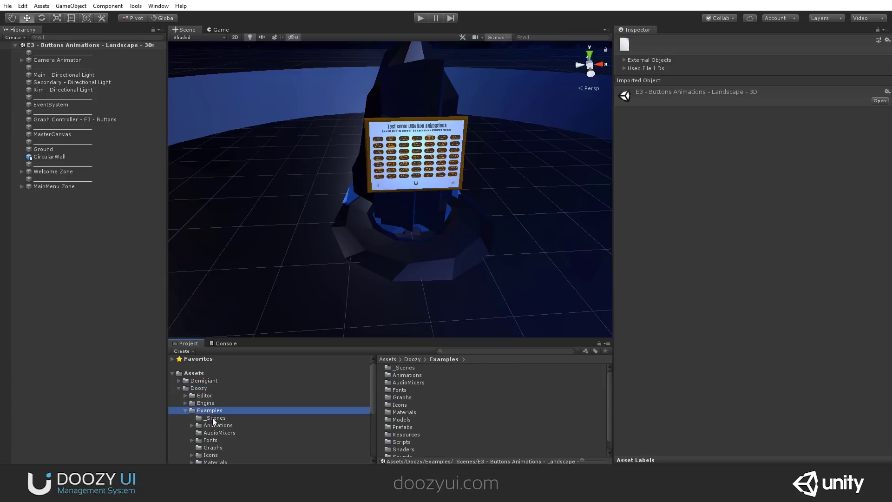
pyautogui.click(213, 417)
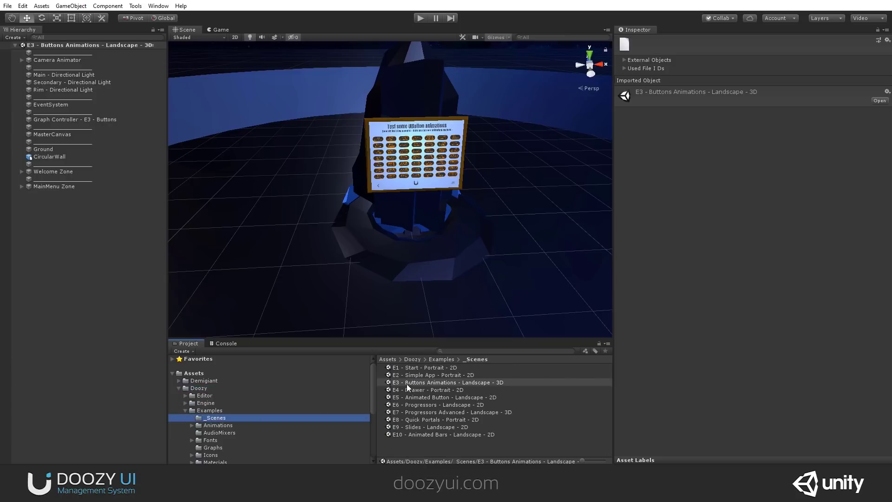
pyautogui.click(488, 383)
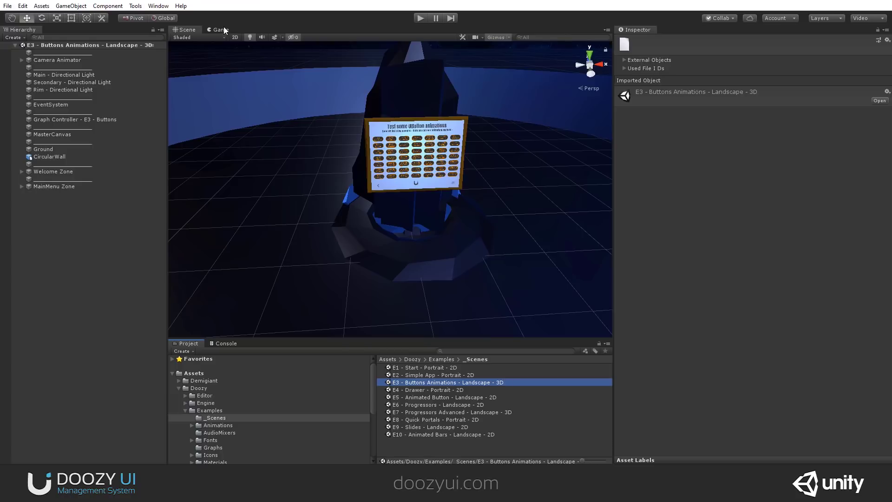
# Toggle the Scene view to 2D and back to 3D, then look down over the arena
pyautogui.click(234, 37)
pyautogui.scroll(-2, 406, 189)
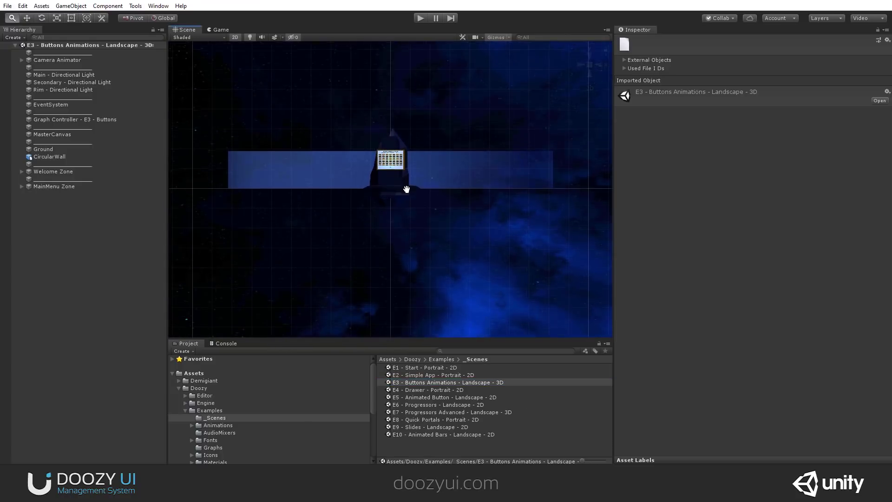
pyautogui.click(234, 38)
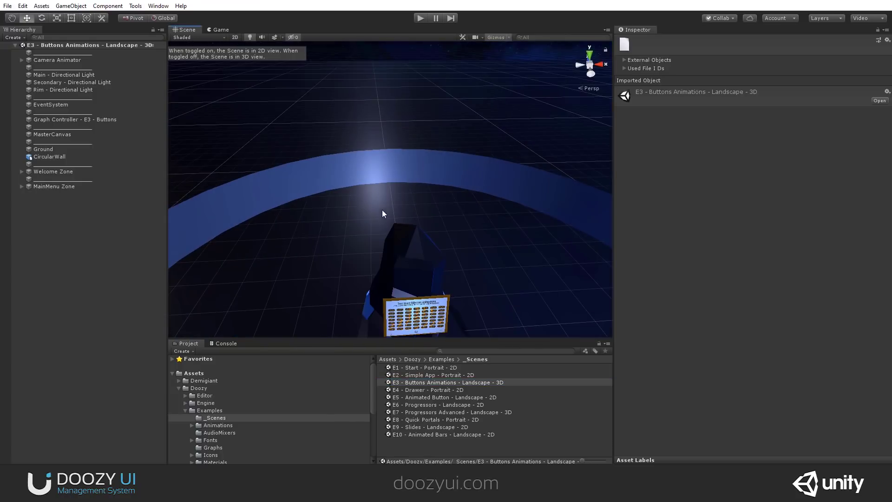
pyautogui.moveTo(382, 213)
pyautogui.keyDown('alt'); pyautogui.mouseDown()
pyautogui.moveTo(374, 294)
pyautogui.moveTo(758, 231)
pyautogui.moveTo(426, 308)
pyautogui.moveTo(276, 296)
pyautogui.moveTo(293, 285)
pyautogui.moveTo(334, 295)
pyautogui.moveTo(424, 285)
pyautogui.moveTo(452, 266)
pyautogui.moveTo(365, 212)
pyautogui.mouseUp(); pyautogui.keyUp('alt')
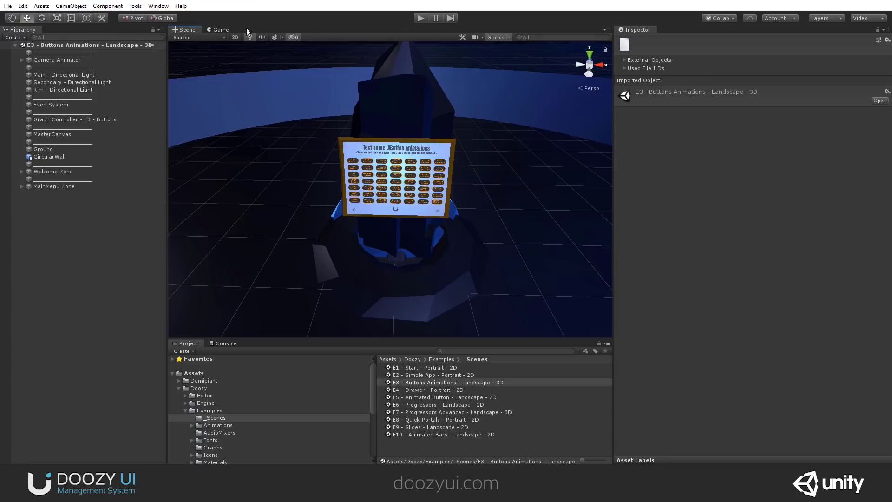
# Play the scene in the Game view, reach the UIButton board, swing the camera 360° twice, then stop
pyautogui.click(220, 30)
pyautogui.click(420, 18)
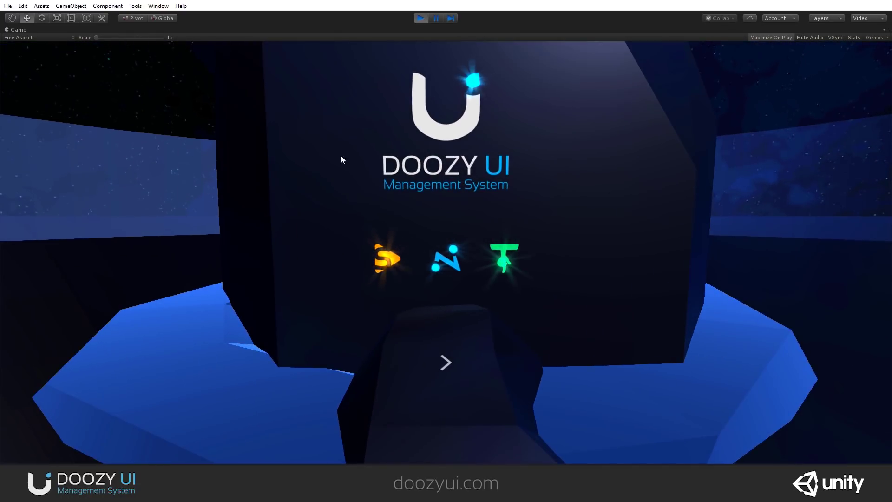
pyautogui.click(447, 363)
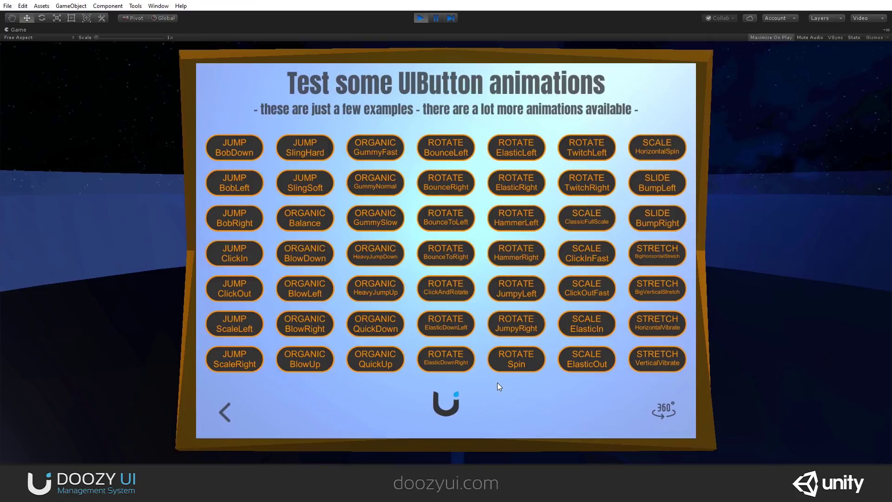
pyautogui.click(667, 411)
pyautogui.click(666, 411)
pyautogui.click(663, 409)
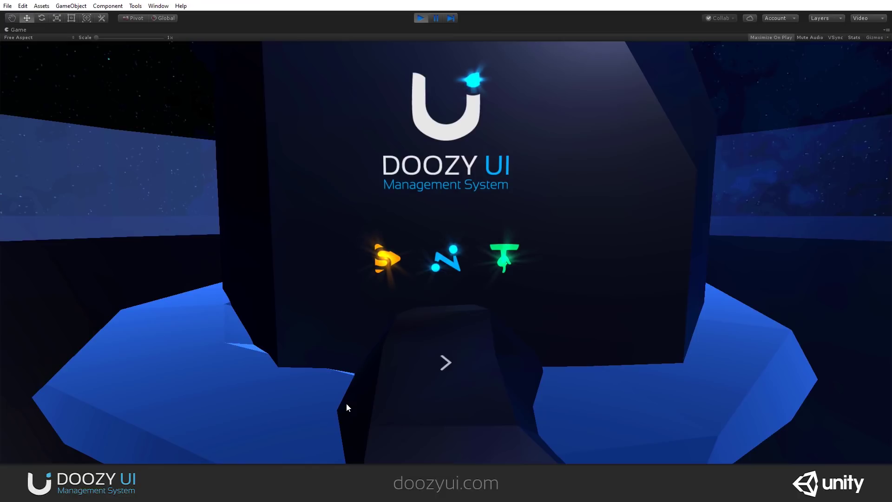
pyautogui.click(443, 362)
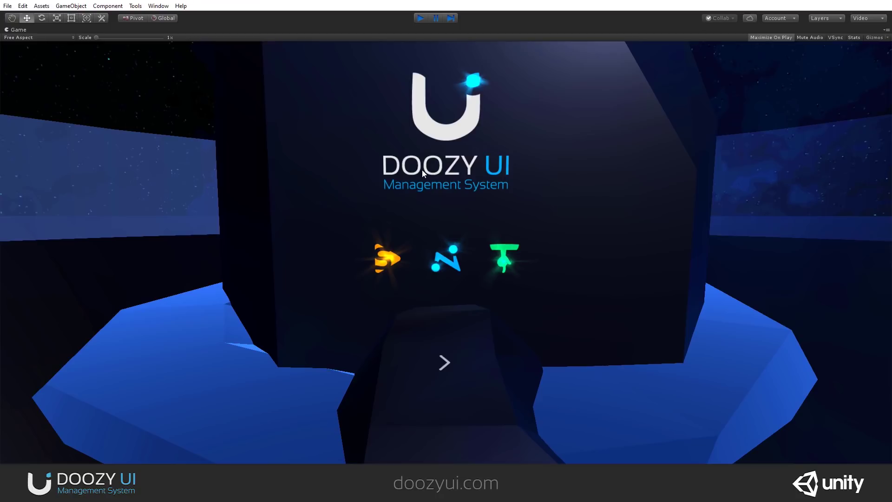
pyautogui.hotkey('ctrl', 'p')
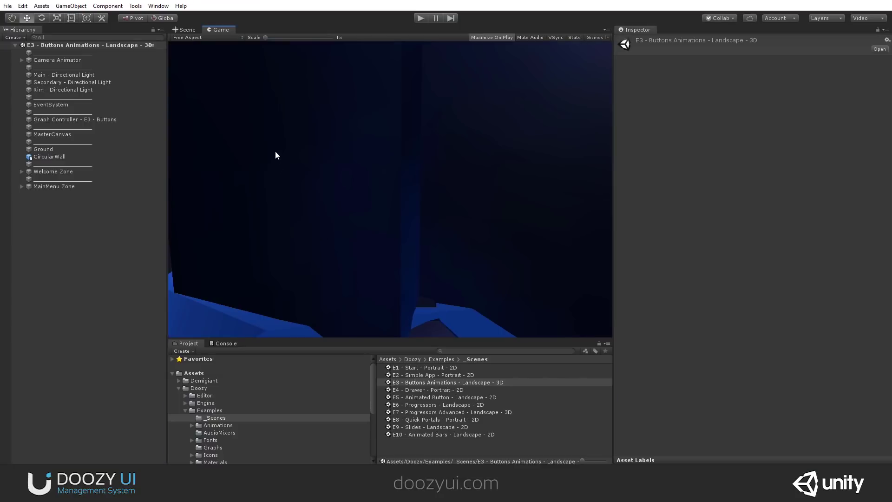
# Return to the Scene view and orbit and zoom around the kiosk pillar
pyautogui.click(199, 30)
pyautogui.keyDown('alt'); pyautogui.moveTo(203, 40); pyautogui.dragTo(417, 94); pyautogui.keyUp('alt')
pyautogui.scroll(4, 418, 94)
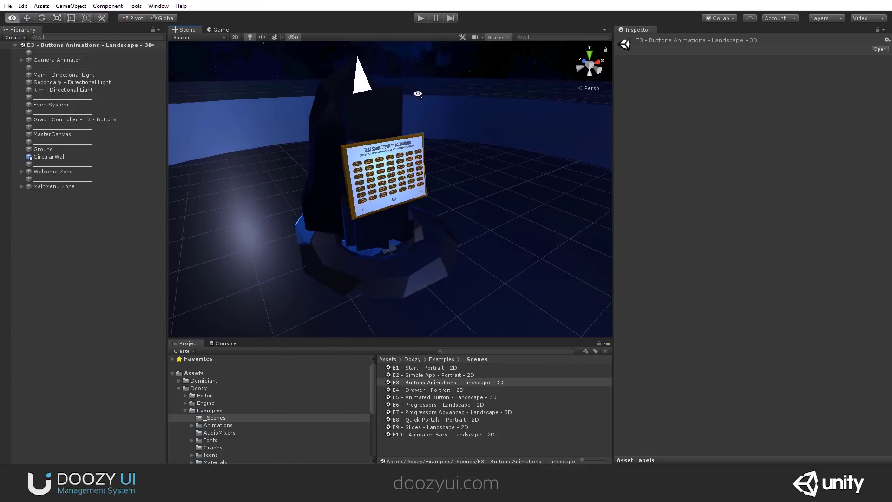
pyautogui.scroll(-2, 417, 94)
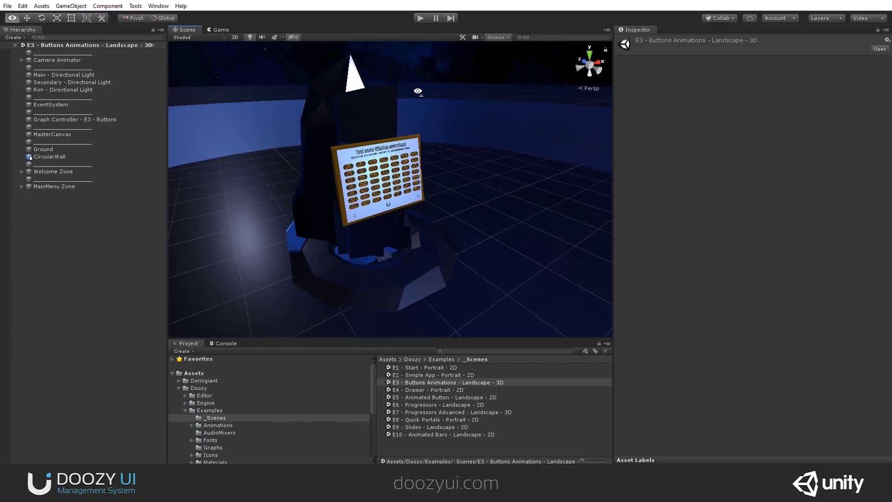
# Select Camera Animator, review its Inspector, and open its animator controller graph
pyautogui.click(59, 60)
pyautogui.scroll(-5, 689, 163)
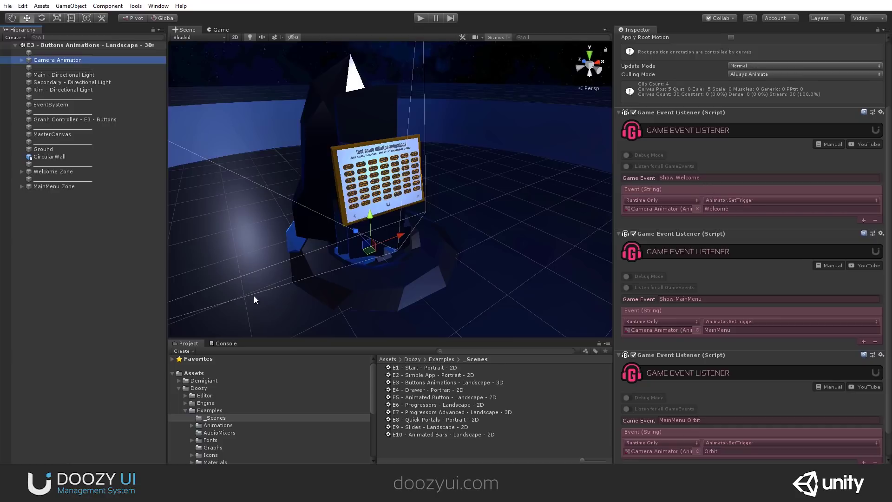
pyautogui.scroll(3, 690, 74)
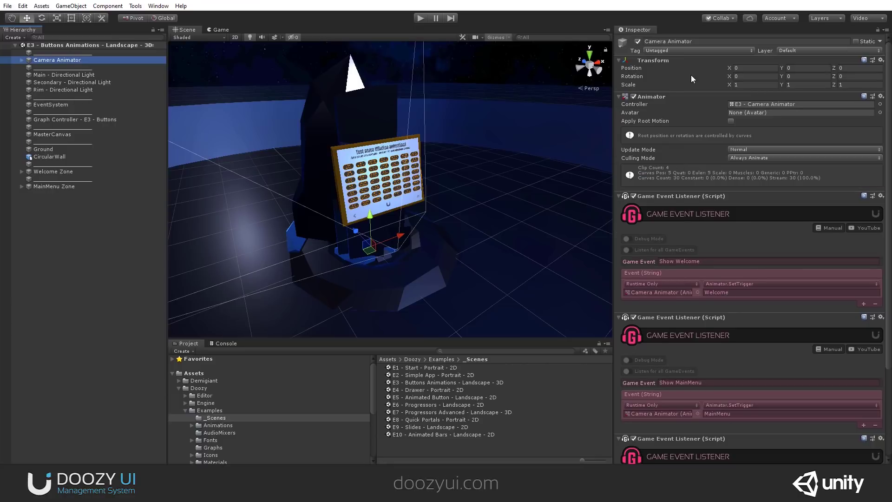
pyautogui.doubleClick(740, 104)
# Inspect the Welcome, MainMenu, Orbit and Start states in the camera's state graph
pyautogui.moveTo(469, 177); pyautogui.dragTo(416, 219, button='middle')
pyautogui.click(466, 143)
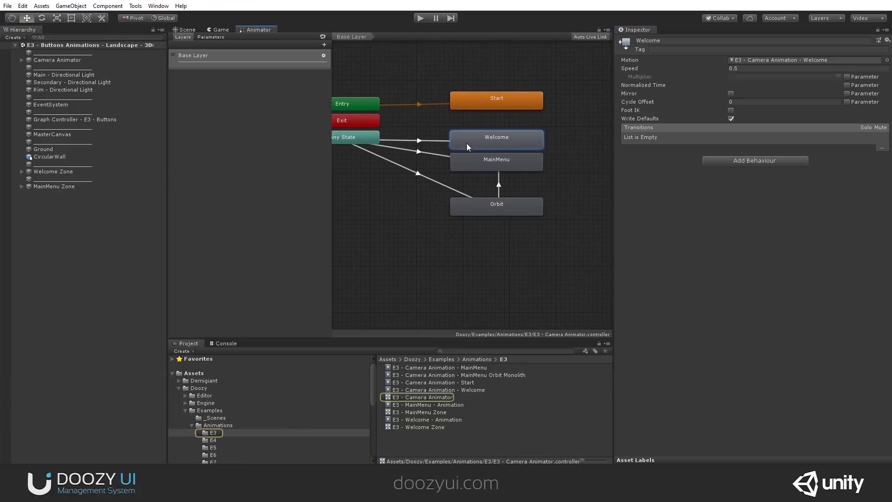
pyautogui.click(466, 163)
pyautogui.click(466, 205)
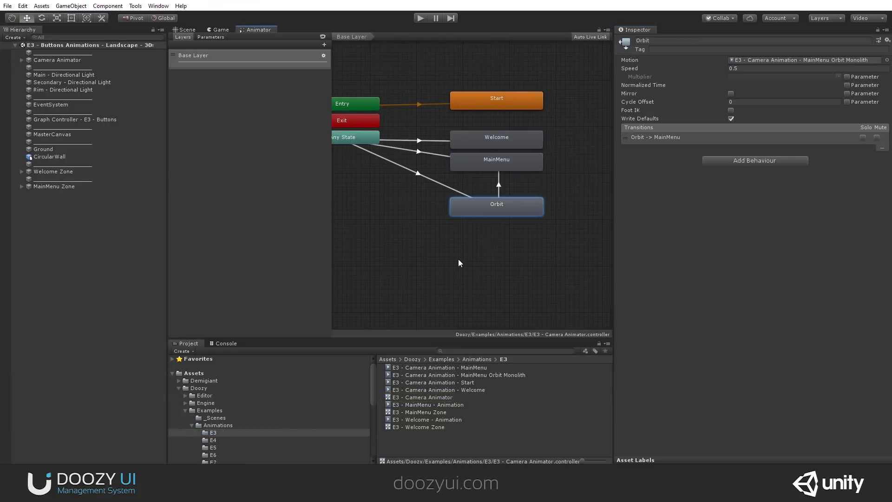
pyautogui.click(459, 263)
pyautogui.click(462, 105)
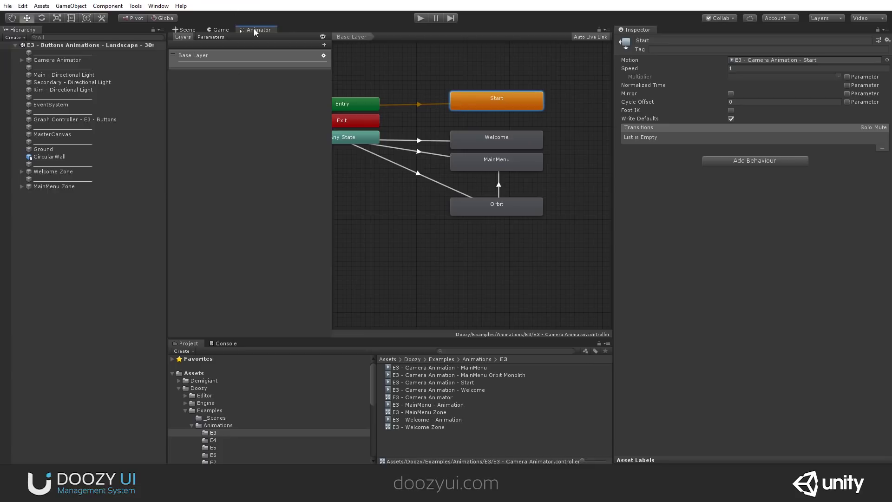
# Open the Animation window and load the E3 - Camera Animation - Start clip on Camera Animator
pyautogui.click(158, 6)
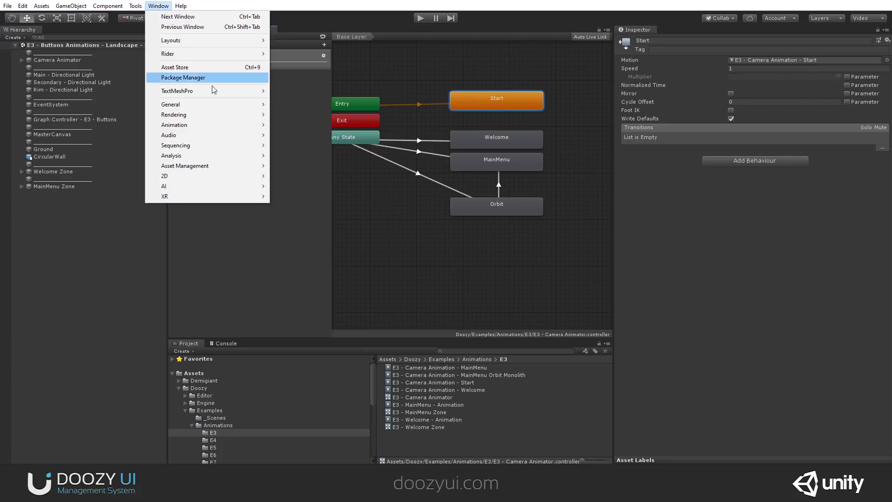
pyautogui.click(297, 125)
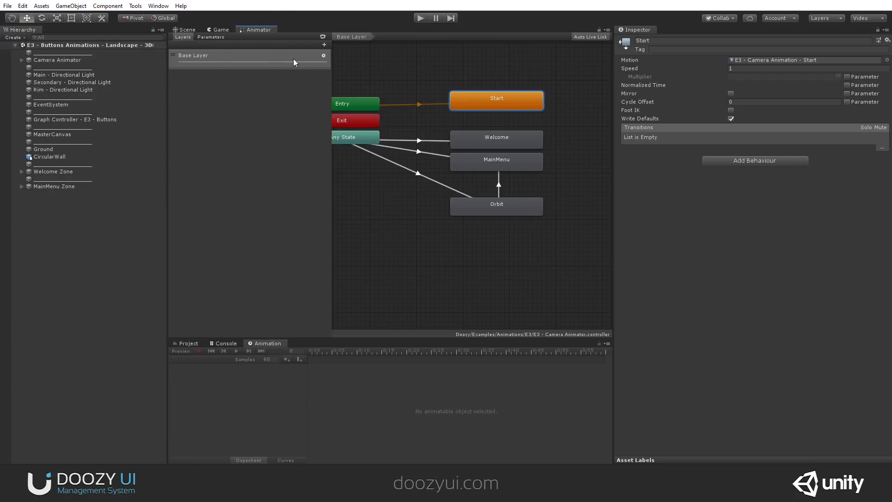
pyautogui.click(218, 30)
pyautogui.click(135, 59)
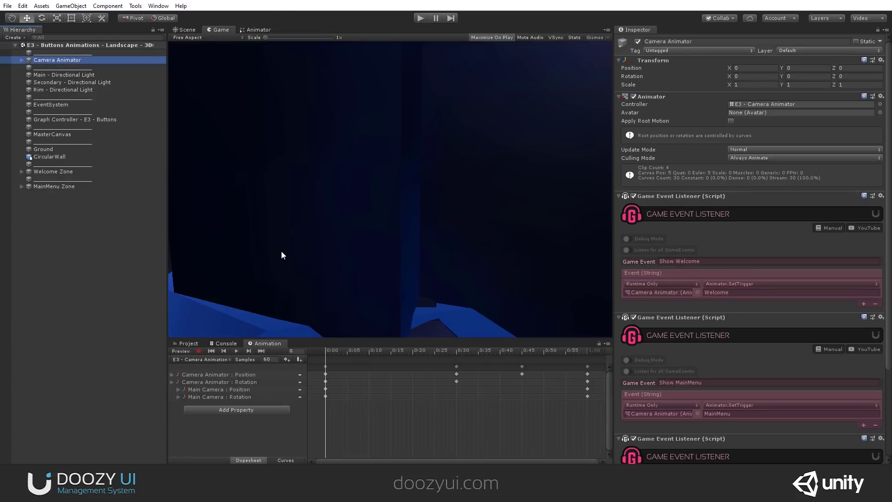
pyautogui.click(210, 359)
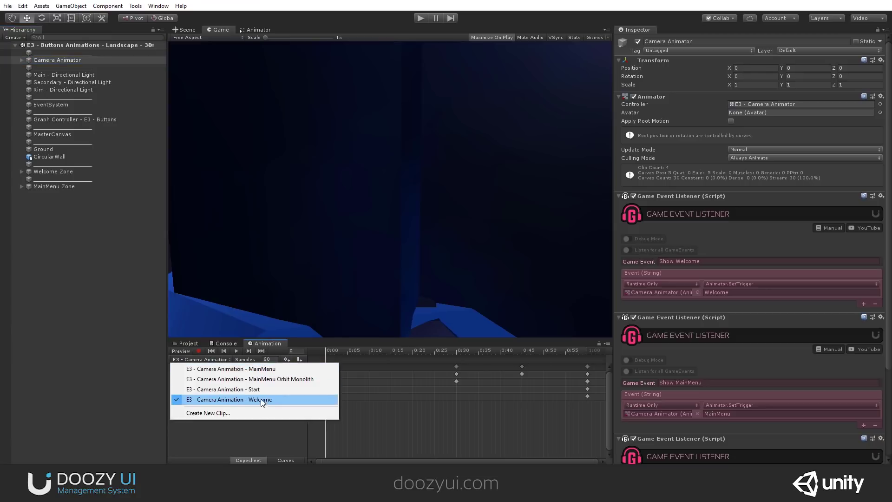
pyautogui.click(255, 390)
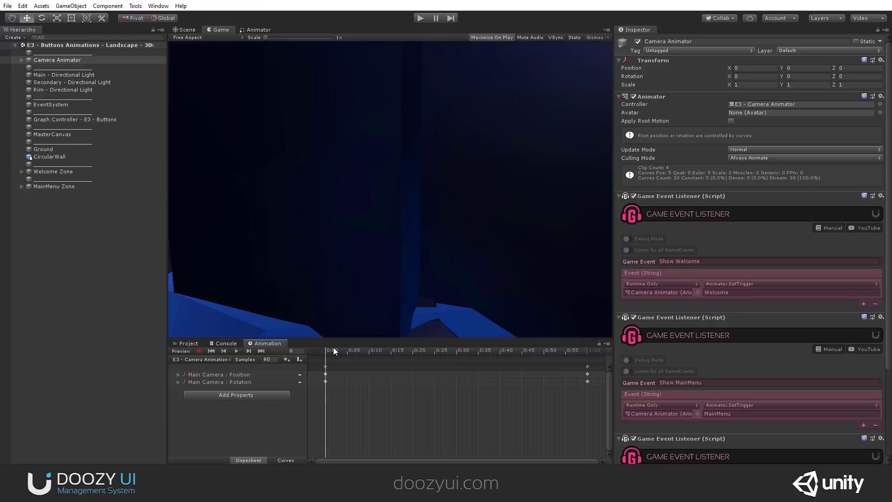
# Scrub the Start clip and watch the camera move in the Scene and Game views
pyautogui.moveTo(334, 350); pyautogui.dragTo(566, 352)
pyautogui.click(182, 31)
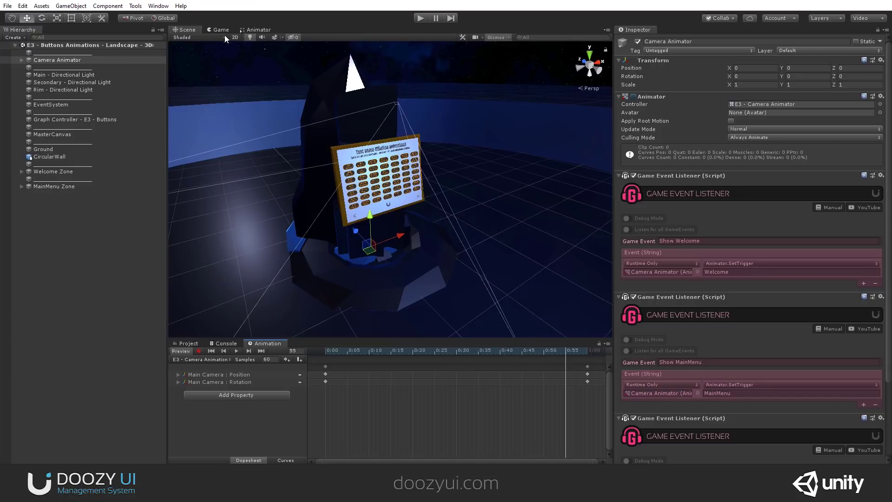
pyautogui.click(221, 30)
# Dock the Game view beside the Scene view and scrub the camera clip to frame 54 and back to 0
pyautogui.moveTo(219, 31); pyautogui.dragTo(520, 167)
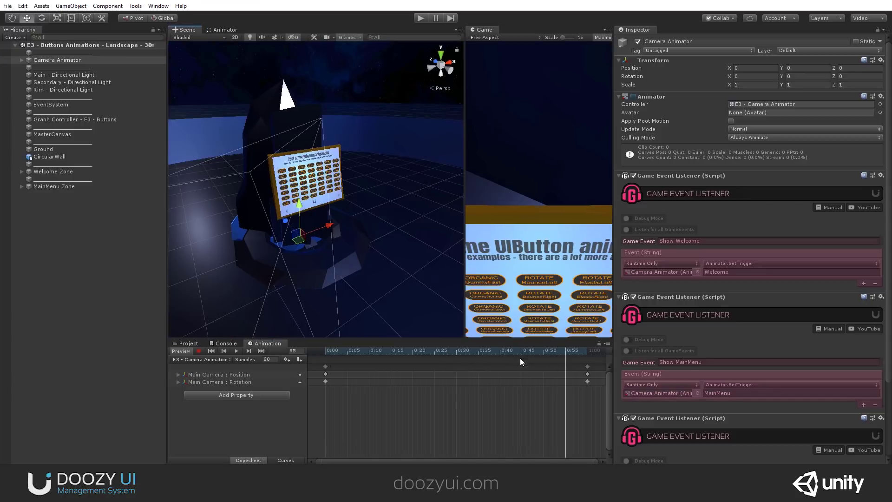
pyautogui.moveTo(553, 350)
pyautogui.mouseDown()
pyautogui.moveTo(444, 349)
pyautogui.moveTo(584, 363)
pyautogui.moveTo(561, 363)
pyautogui.mouseUp()
pyautogui.moveTo(480, 370); pyautogui.dragTo(323, 371)
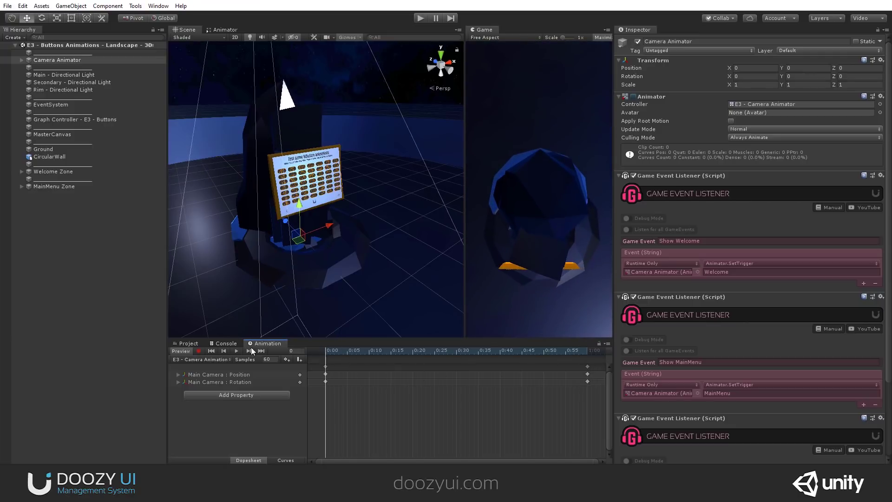
# Preview the Welcome camera clip, deactivating MainMenu Zone, scrubbing up to frame 55
pyautogui.click(216, 357)
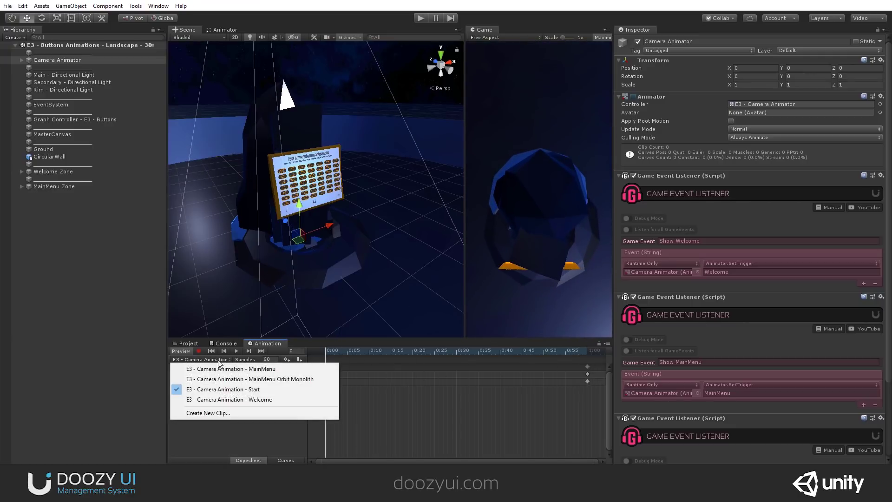
pyautogui.click(270, 400)
pyautogui.moveTo(328, 350); pyautogui.dragTo(586, 359)
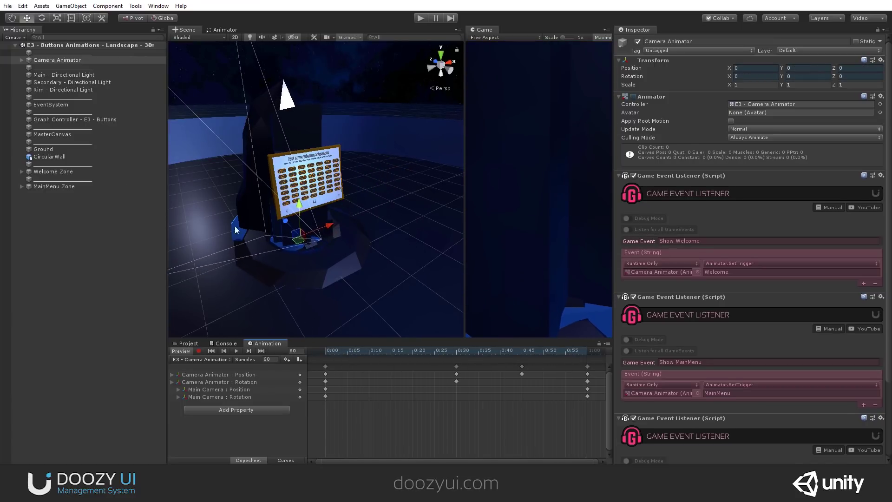
pyautogui.click(65, 185)
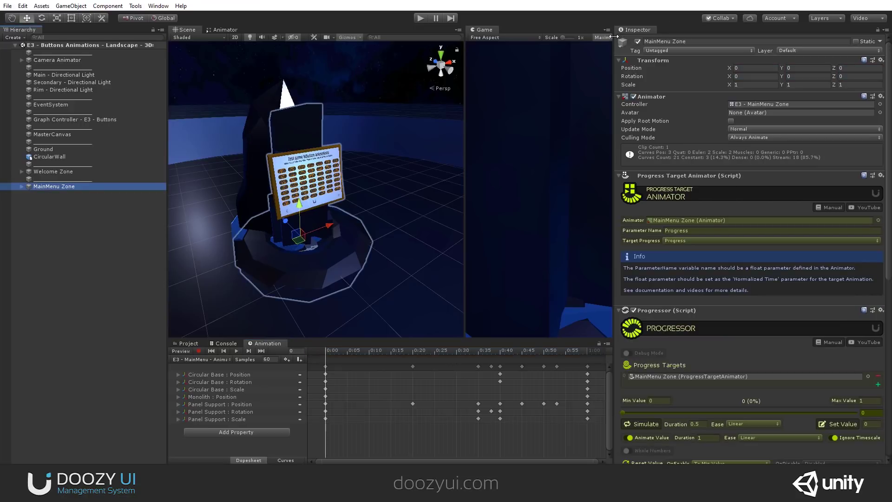
pyautogui.click(637, 42)
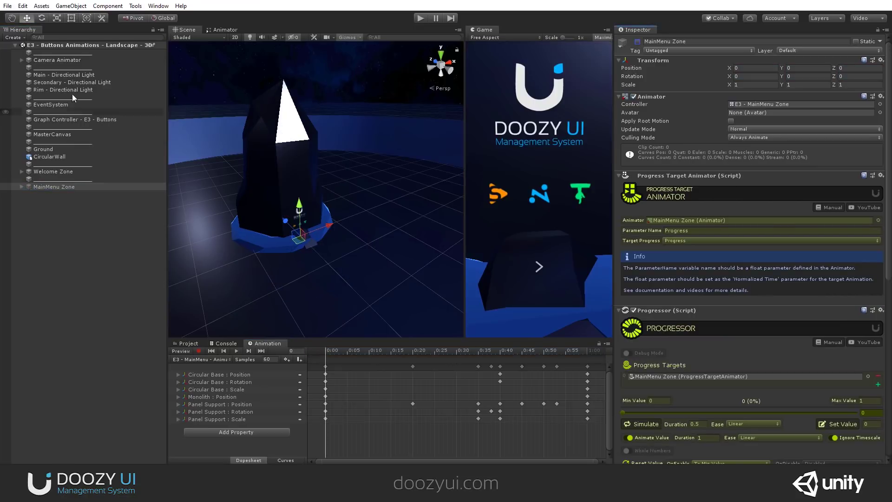
pyautogui.click(58, 59)
pyautogui.moveTo(324, 347); pyautogui.dragTo(589, 351)
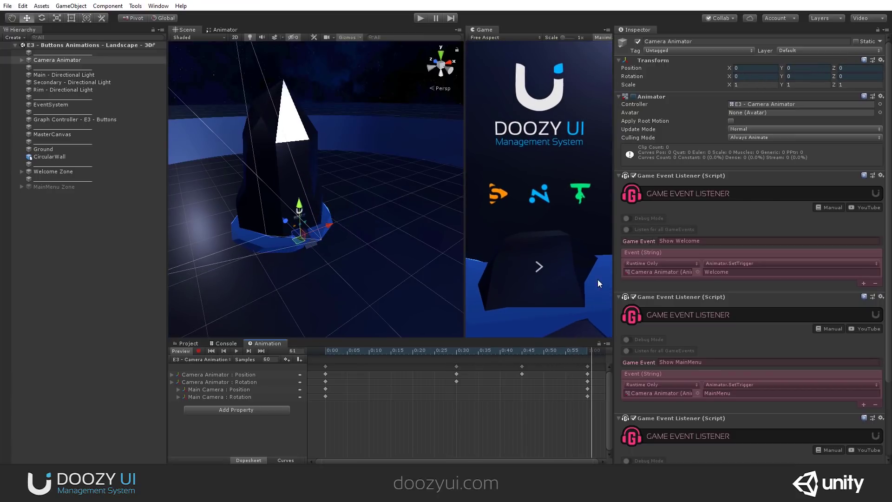
pyautogui.scroll(-3, 695, 313)
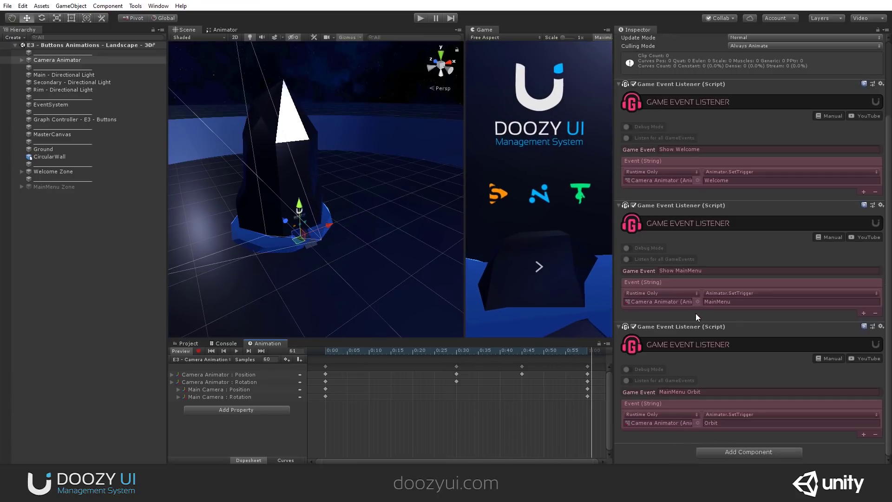
# Preview the MainMenu camera clip to frame 30, reactivate MainMenu Zone, then scrub to frame 51
pyautogui.click(202, 360)
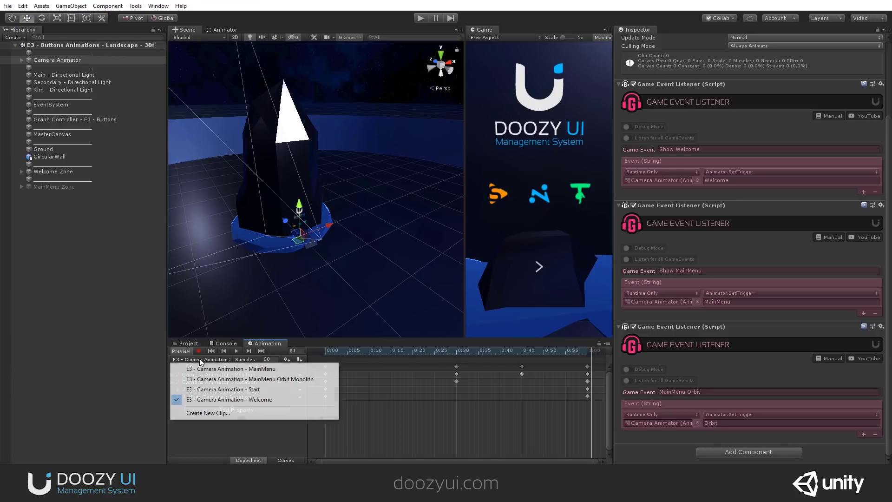
pyautogui.click(274, 370)
pyautogui.moveTo(326, 349); pyautogui.dragTo(587, 359)
pyautogui.click(65, 186)
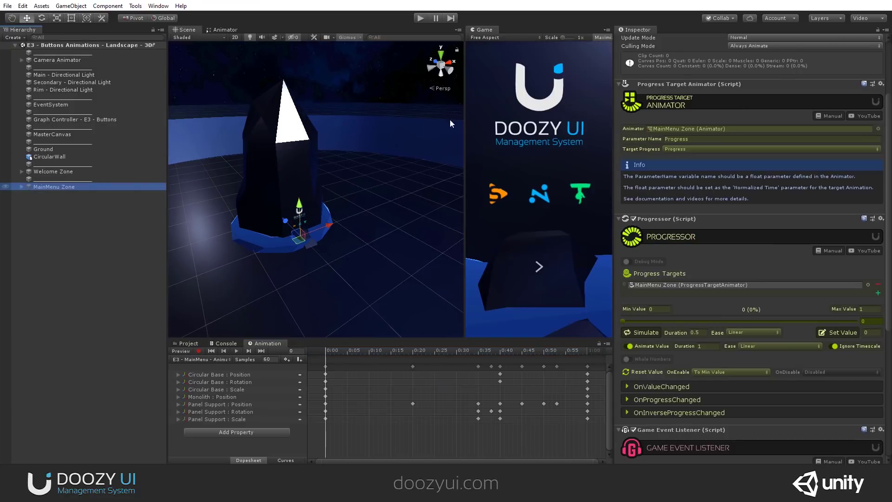
pyautogui.scroll(3, 638, 47)
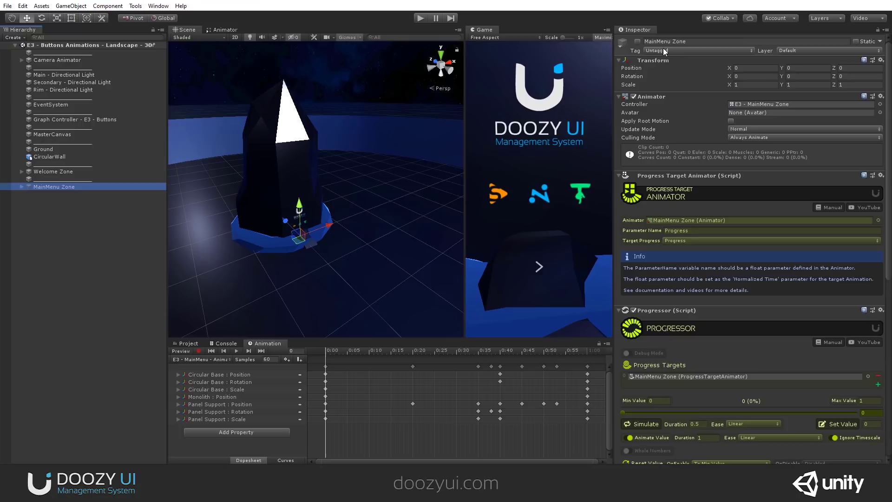
pyautogui.click(636, 43)
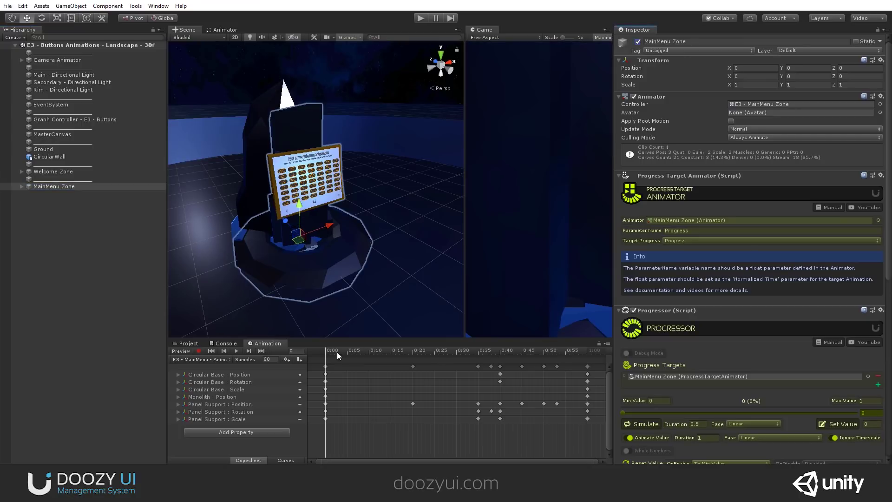
pyautogui.click(46, 60)
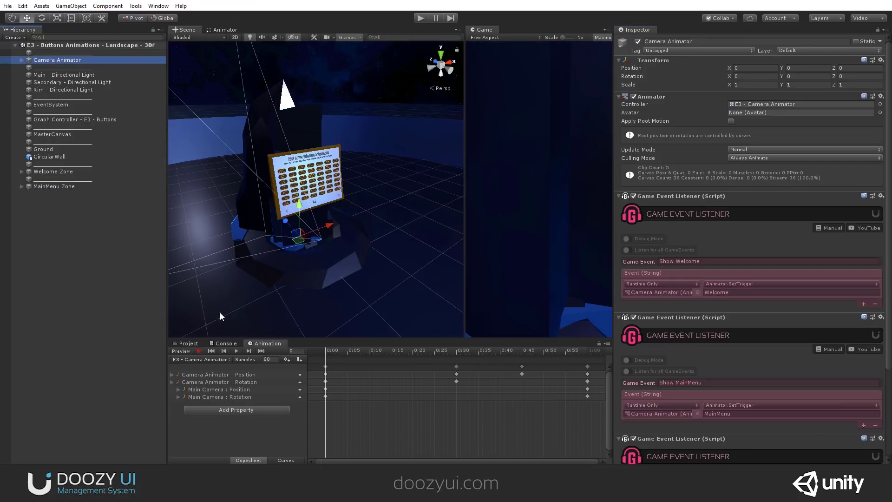
pyautogui.moveTo(330, 353); pyautogui.dragTo(224, 353)
# Replay the MainMenu clip, flying the camera to the button board and back
pyautogui.click(209, 360)
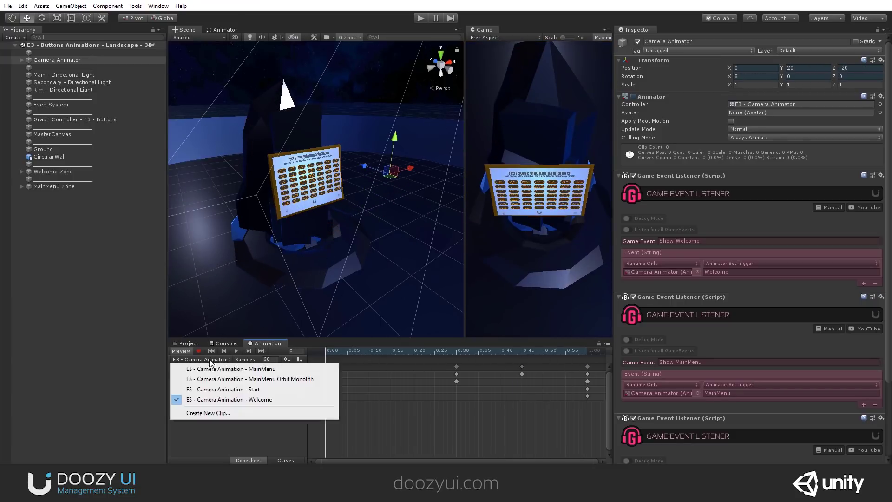
pyautogui.click(251, 369)
pyautogui.moveTo(324, 352); pyautogui.dragTo(576, 361)
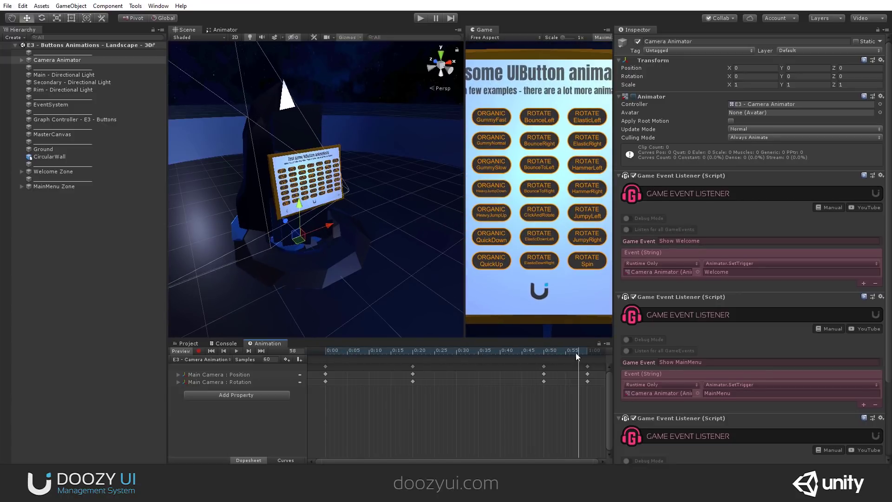
pyautogui.moveTo(529, 348); pyautogui.dragTo(208, 353)
# Preview the orbit camera clip to frames 46 and 127, then turn previewing off
pyautogui.click(208, 359)
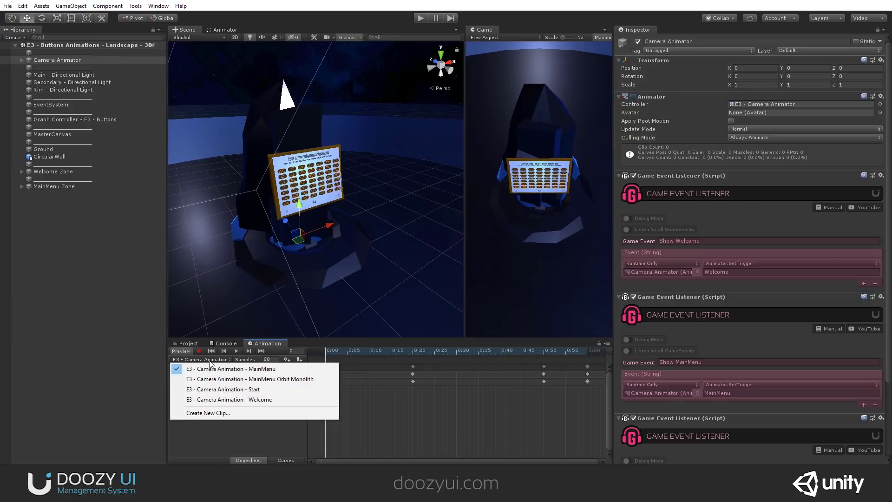
pyautogui.click(218, 376)
pyautogui.moveTo(327, 352); pyautogui.dragTo(392, 352)
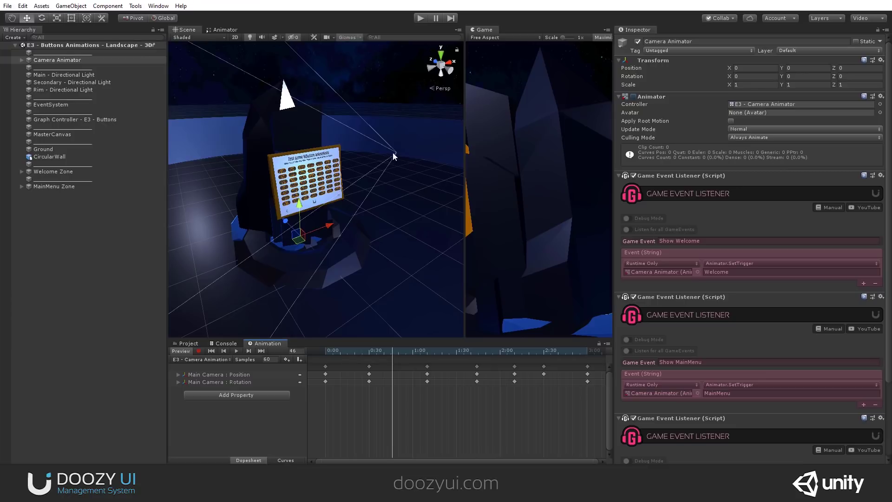
pyautogui.moveTo(394, 348); pyautogui.dragTo(171, 350)
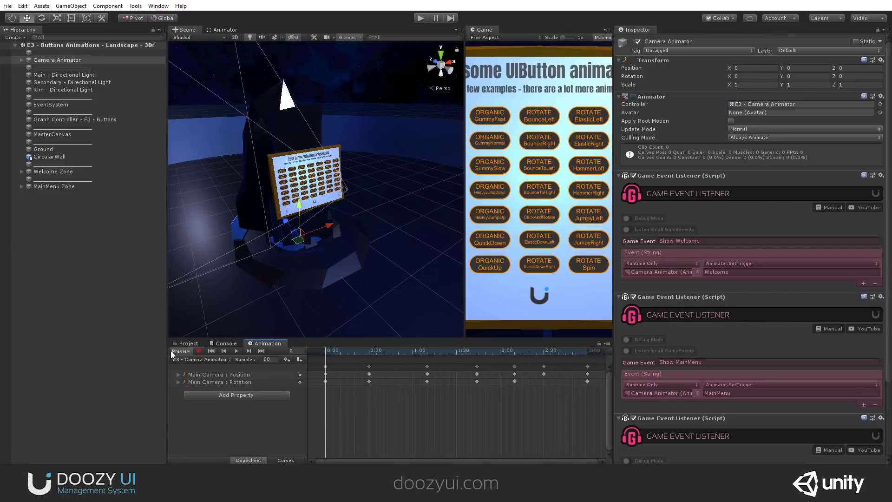
pyautogui.click(171, 350)
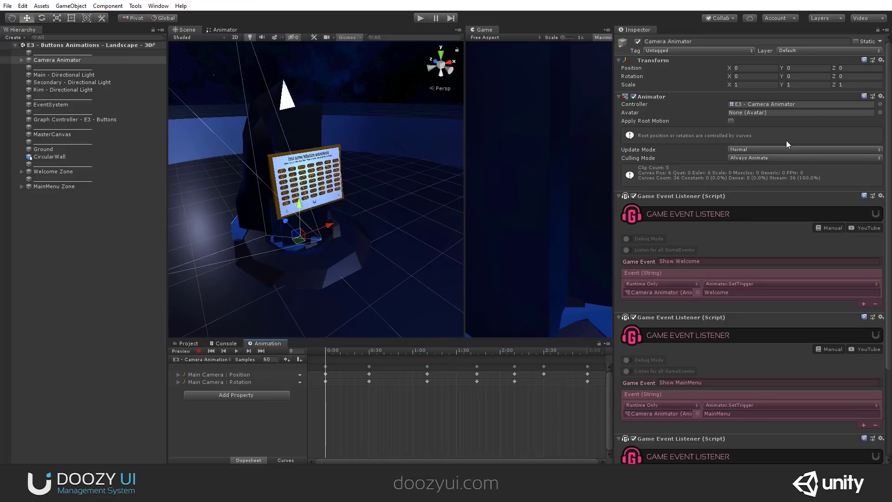
# Simulate and reset Welcome Zone's Progressor, scrub its clip to frame 9, then select MainMenu Zone
pyautogui.click(49, 170)
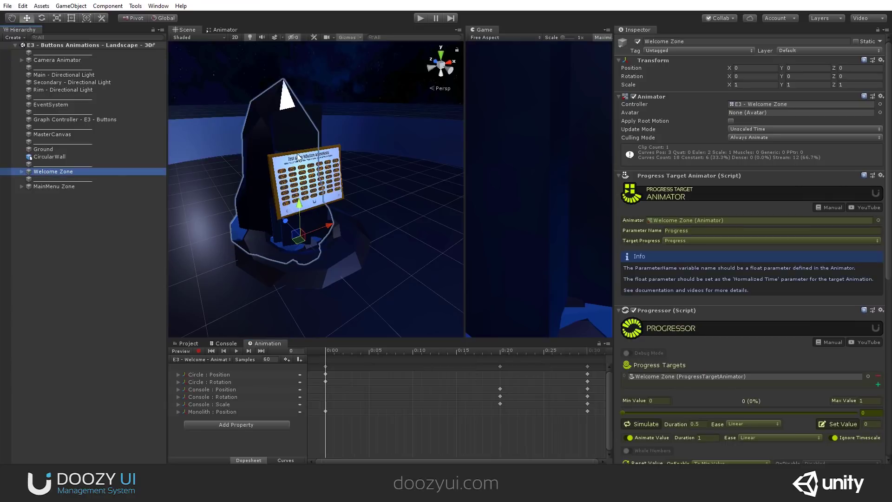
pyautogui.click(202, 360)
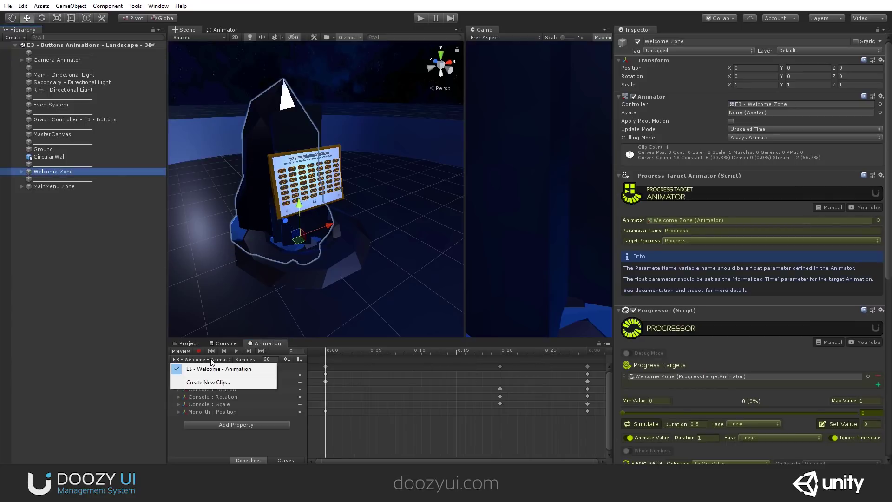
pyautogui.click(328, 349)
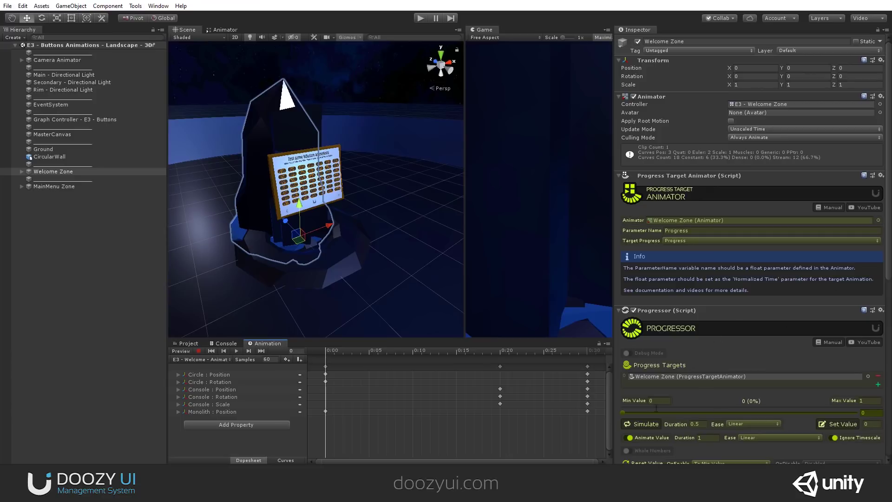
pyautogui.click(628, 421)
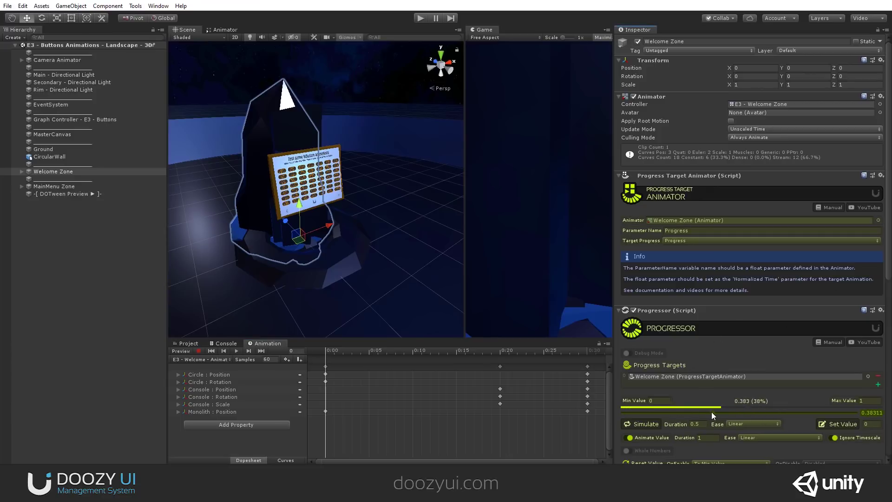
pyautogui.click(627, 421)
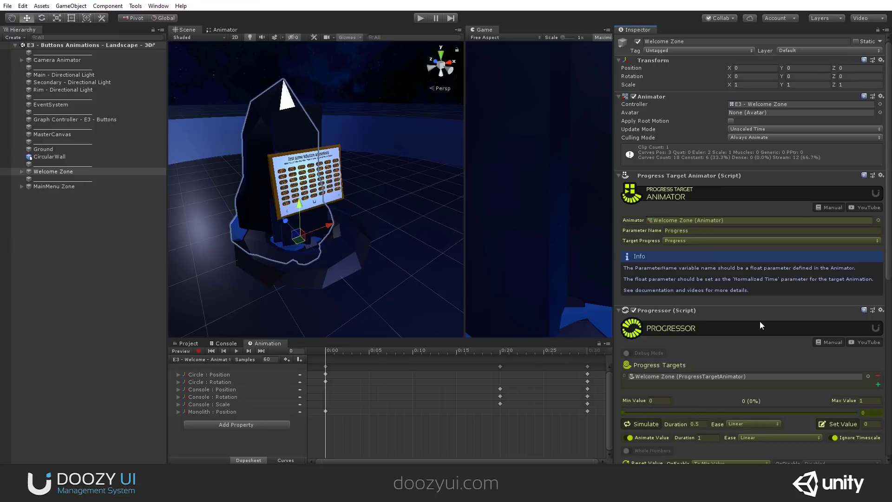
pyautogui.moveTo(328, 350)
pyautogui.mouseDown()
pyautogui.moveTo(597, 358)
pyautogui.moveTo(394, 355)
pyautogui.moveTo(320, 366)
pyautogui.mouseUp()
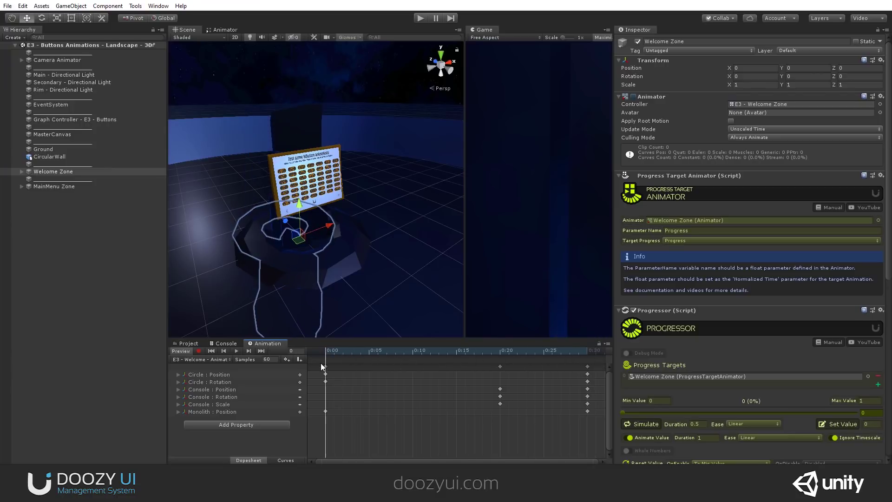
pyautogui.click(56, 186)
# Deactivate MainMenu Zone and preview its animation to frame 20
pyautogui.click(636, 44)
pyautogui.click(637, 42)
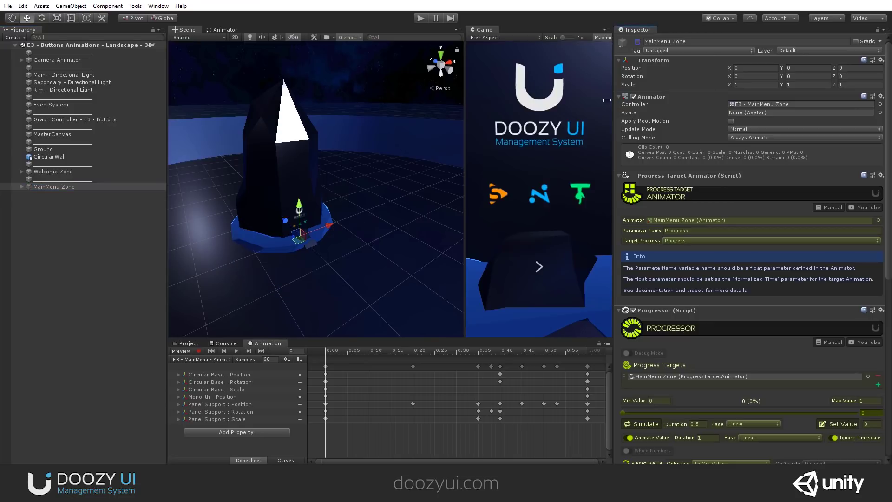
pyautogui.moveTo(326, 349); pyautogui.dragTo(346, 349)
# Frame Welcome Zone and preview its animation to frame 23 with scene preview on
pyautogui.click(81, 171)
pyautogui.scroll(5, 221, 198)
pyautogui.press('f')
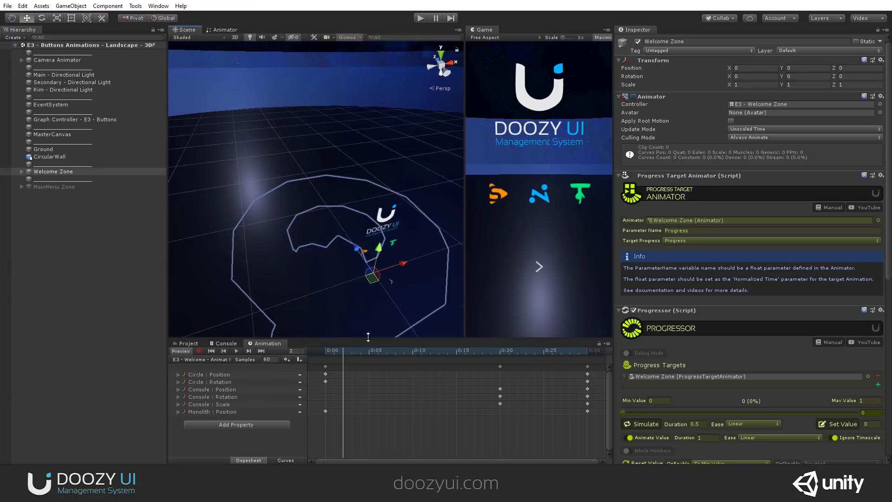
pyautogui.moveTo(341, 353); pyautogui.dragTo(297, 333)
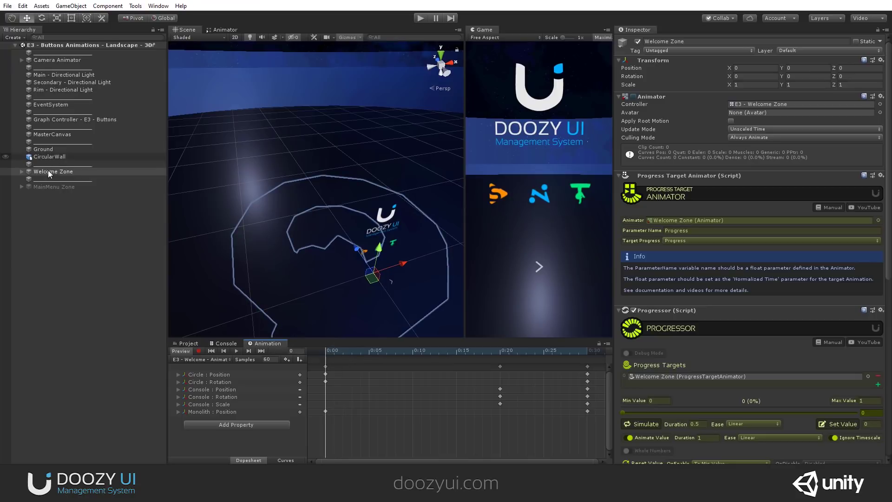
pyautogui.click(181, 352)
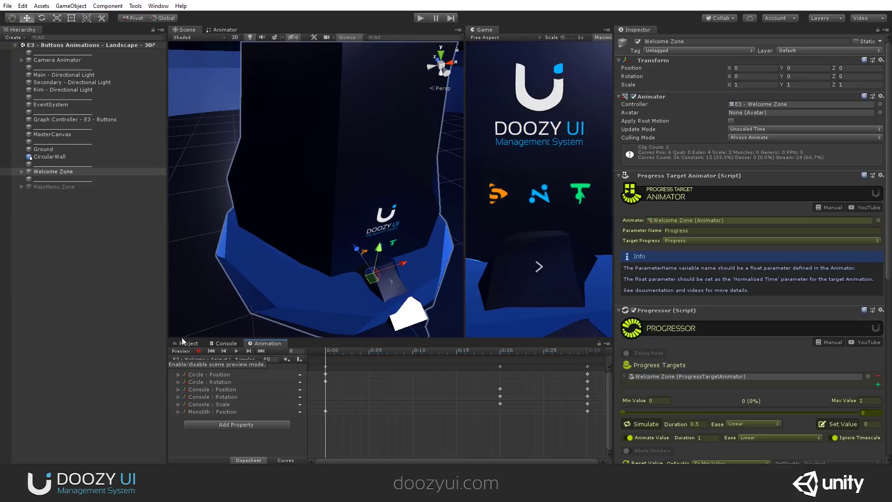
# Toggle MainMenu Zone and Welcome Zone active states, then preview the Welcome clip's opening frames
pyautogui.click(88, 186)
pyautogui.click(637, 41)
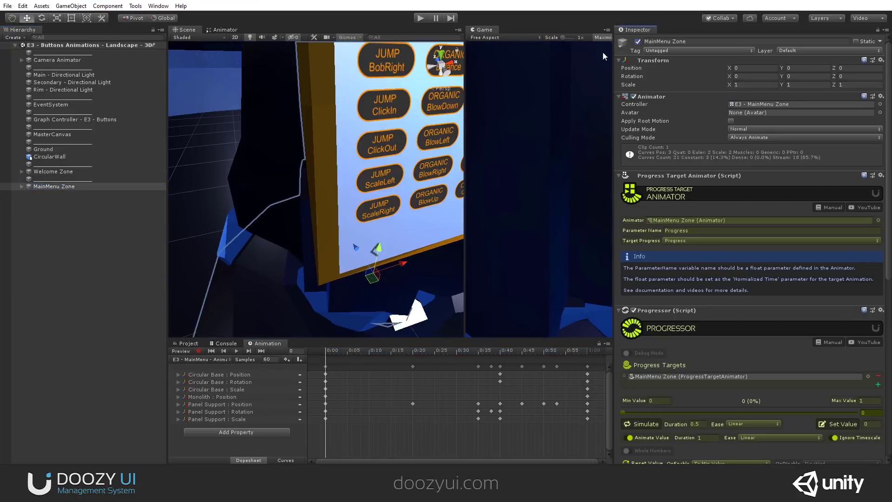
pyautogui.click(53, 171)
pyautogui.click(637, 42)
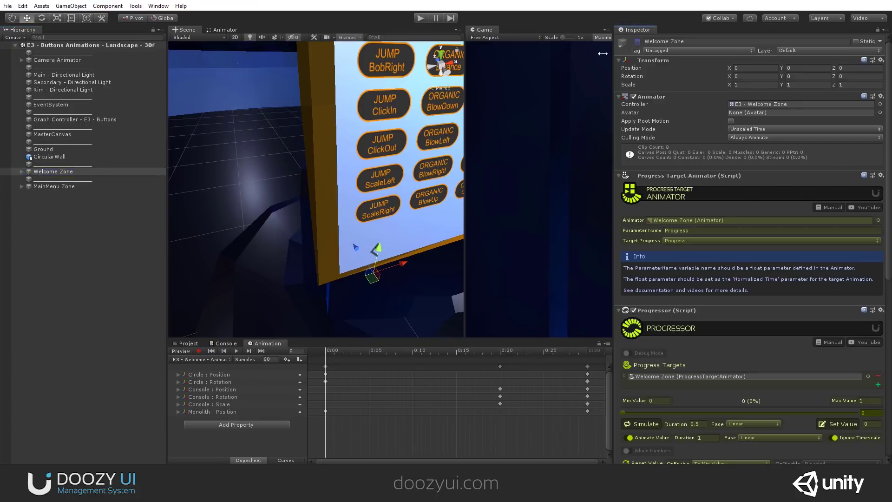
pyautogui.scroll(-5, 349, 183)
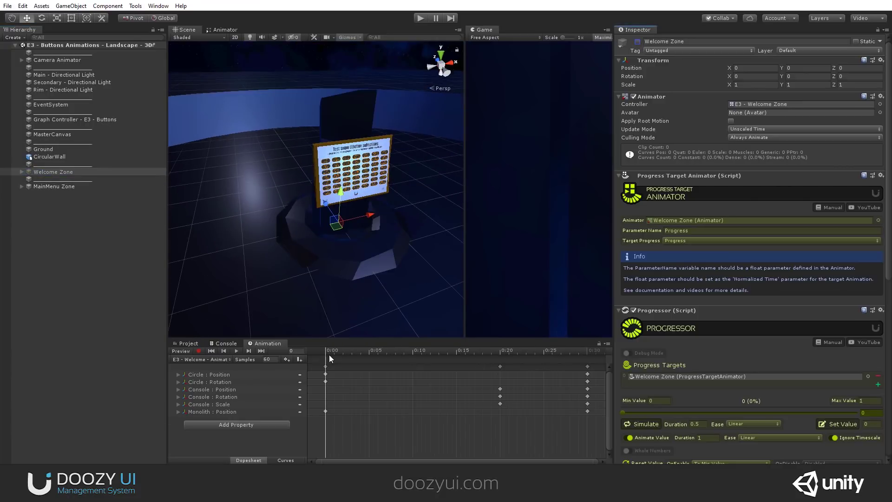
pyautogui.moveTo(328, 352)
pyautogui.mouseDown()
pyautogui.moveTo(394, 355)
pyautogui.moveTo(326, 359)
pyautogui.mouseUp()
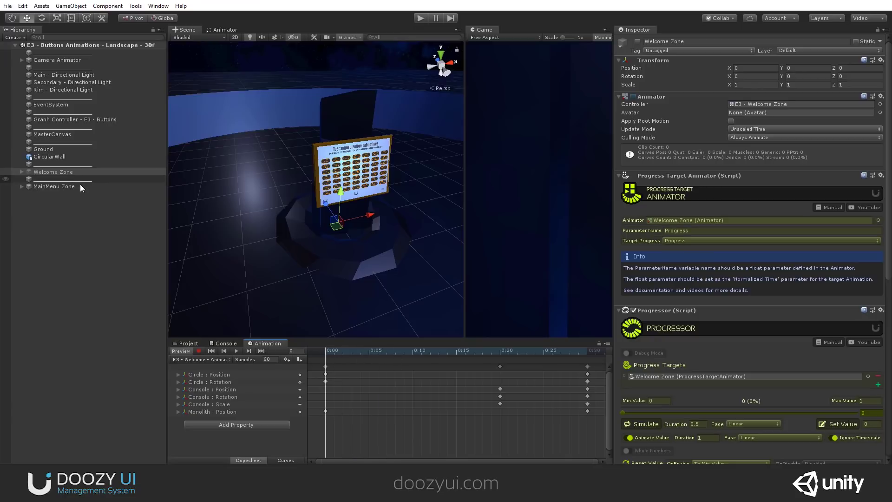
pyautogui.click(56, 186)
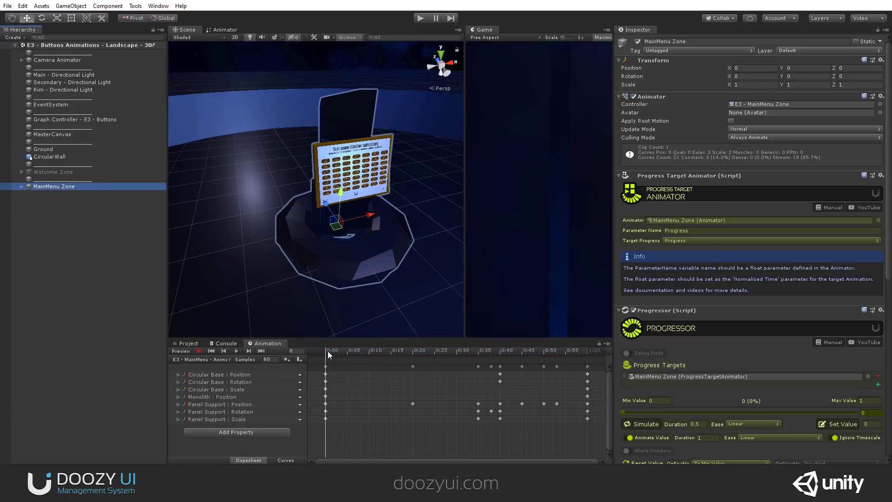
# Scrub the MainMenu Zone animation to frame 51, viewing the whole monolith, then rewind
pyautogui.moveTo(328, 350); pyautogui.dragTo(543, 351)
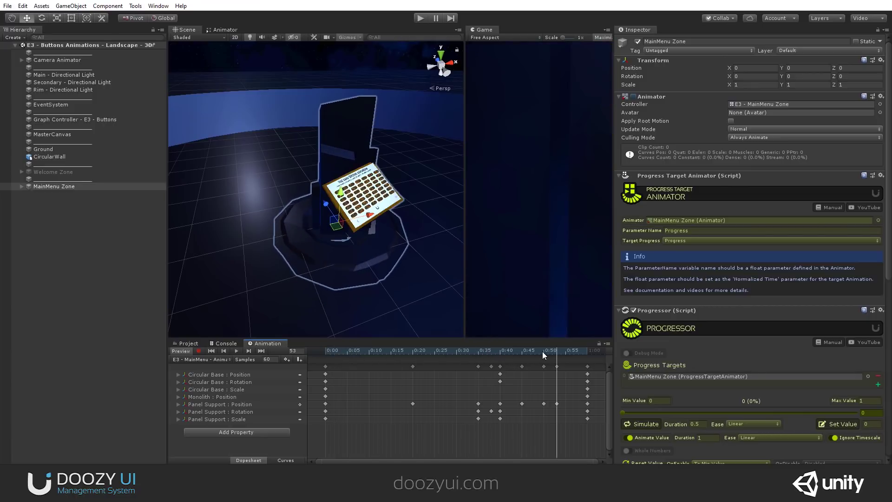
pyautogui.scroll(5, 349, 241)
pyautogui.keyDown('alt'); pyautogui.moveTo(350, 241); pyautogui.dragTo(374, 220); pyautogui.keyUp('alt')
pyautogui.scroll(-5, 374, 220)
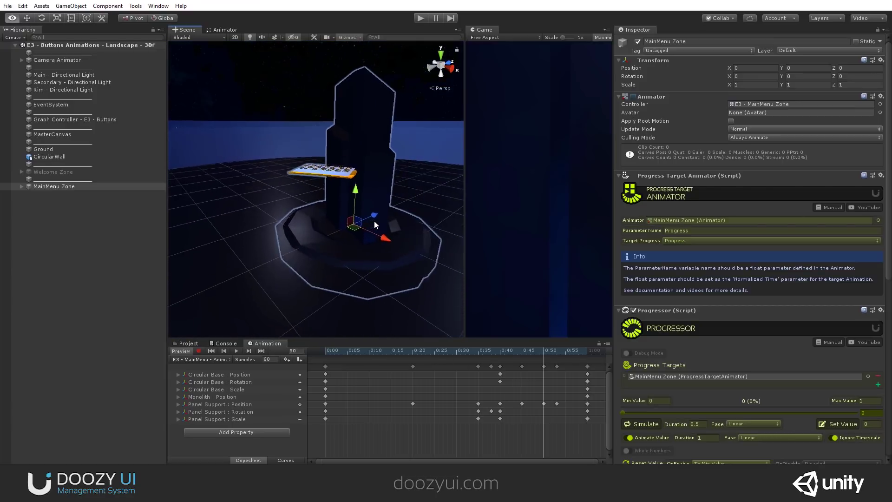
pyautogui.click(548, 352)
pyautogui.moveTo(559, 355); pyautogui.dragTo(318, 357)
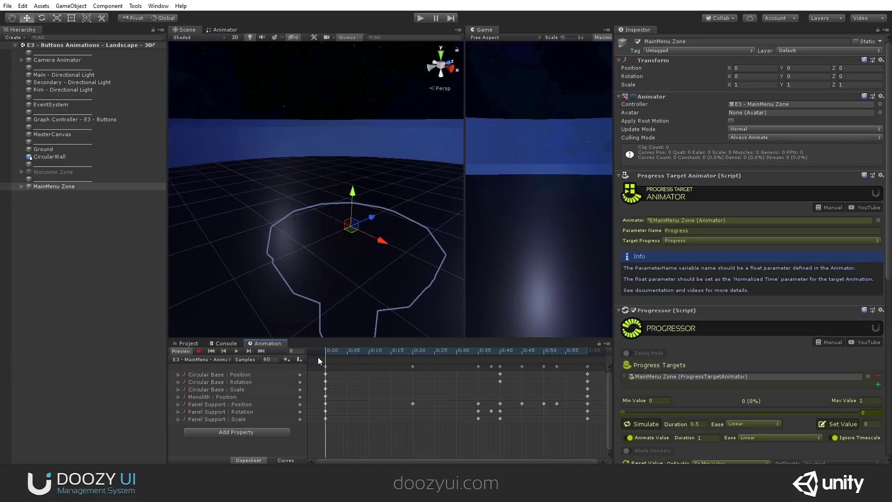
# Reselect Welcome Zone and dock the Game view beside the Scene view
pyautogui.click(216, 359)
pyautogui.click(46, 172)
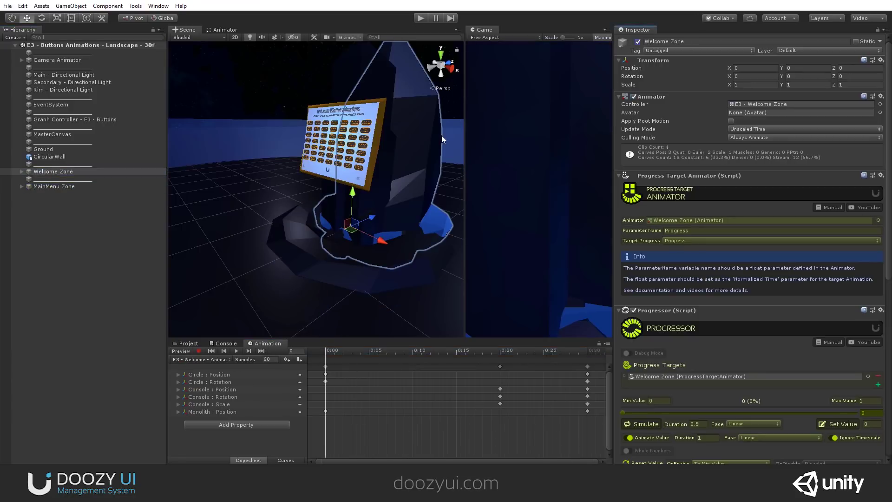
pyautogui.moveTo(483, 29); pyautogui.dragTo(262, 31)
# Set the Game view to 16:9 Landscape and open Graph Controller - E3 - Buttons' node graph
pyautogui.click(179, 39)
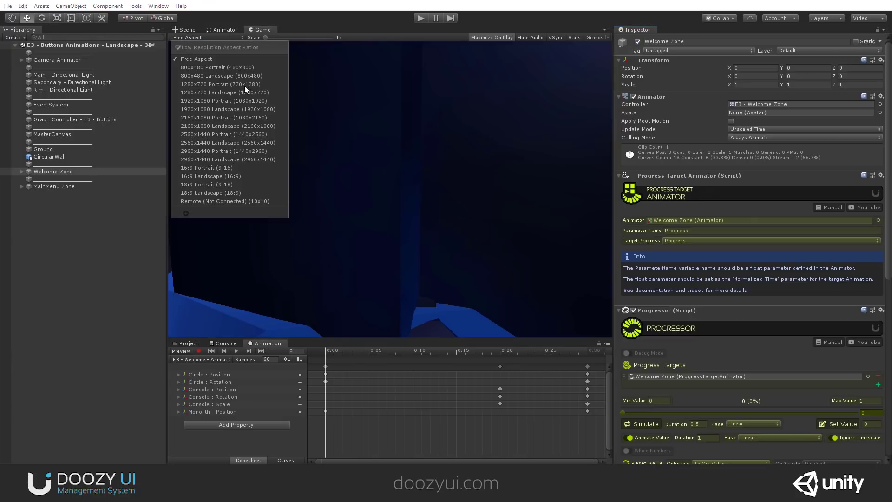
pyautogui.click(252, 175)
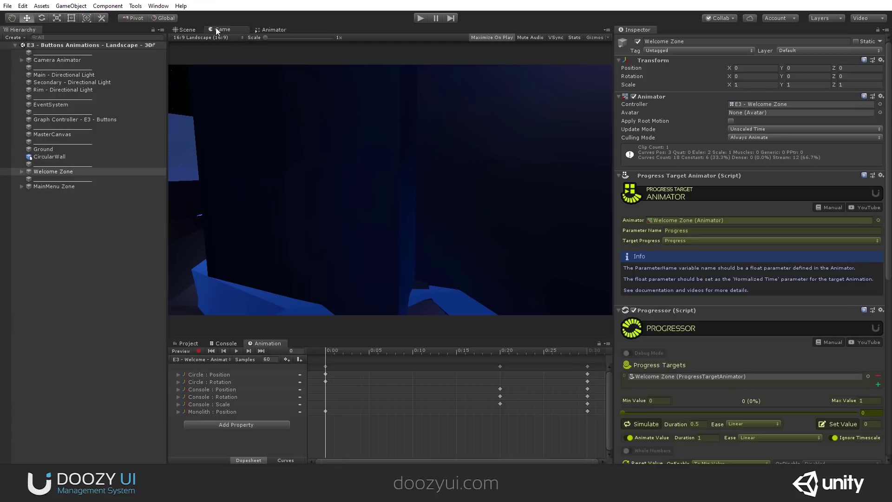
pyautogui.click(86, 120)
pyautogui.click(874, 164)
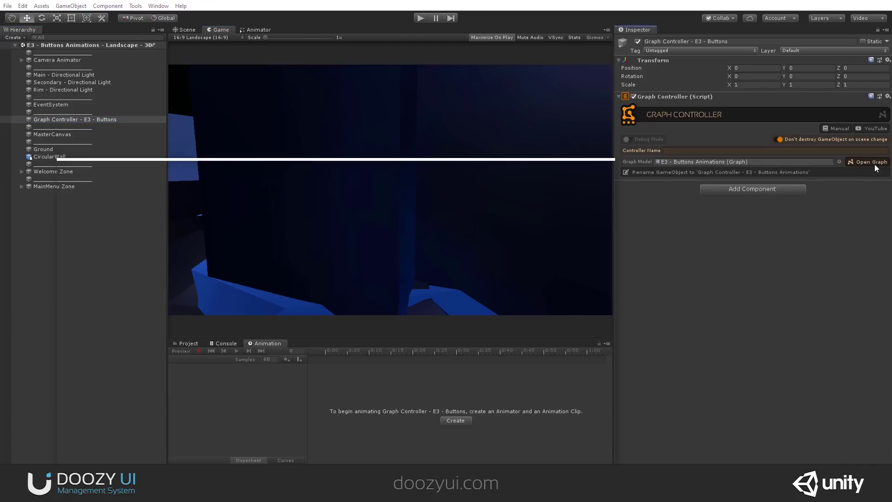
pyautogui.scroll(-3, 382, 286)
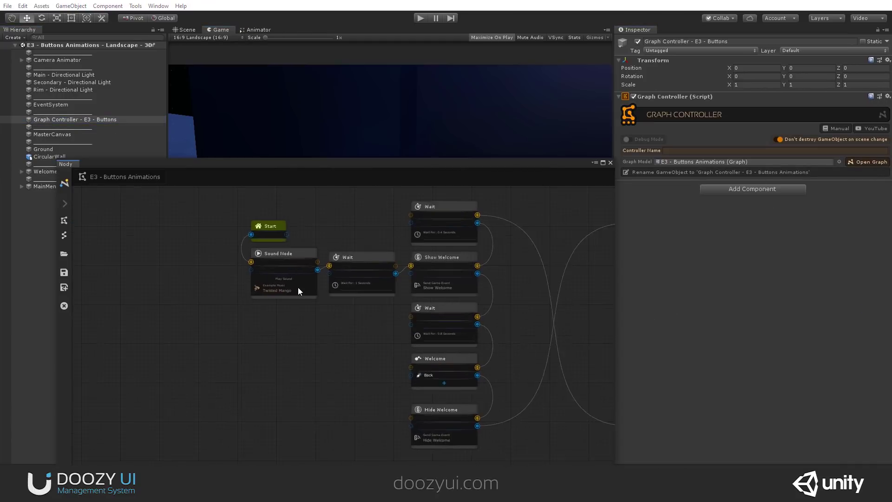
# Inspect the Sound Node, previewing Twisted Mango at 00:09, and the Show Welcome node
pyautogui.click(268, 258)
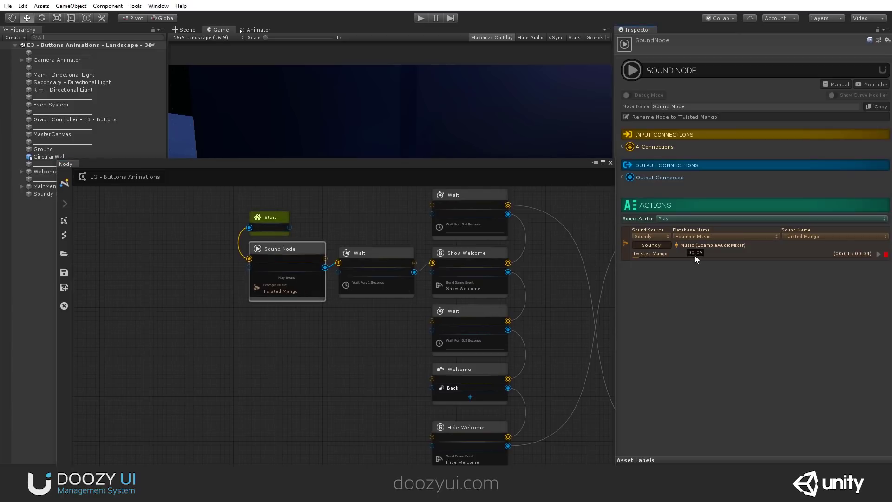
pyautogui.click(695, 257)
pyautogui.scroll(5, 417, 249)
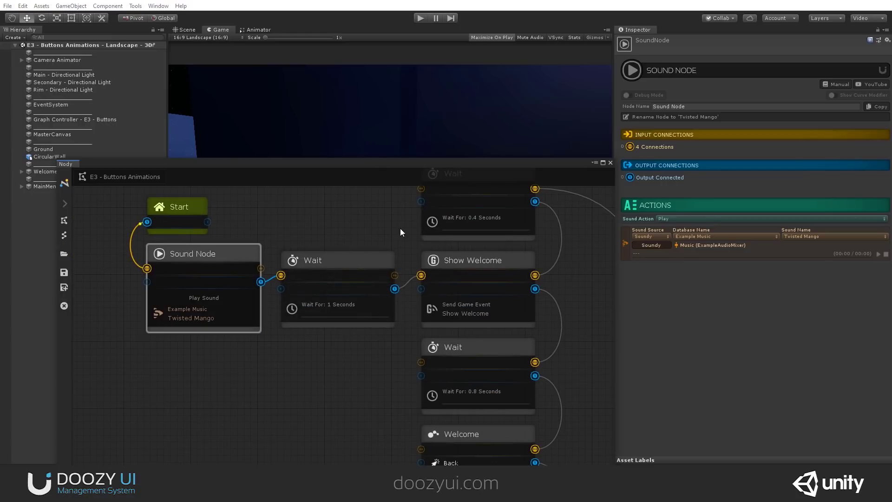
pyautogui.click(511, 263)
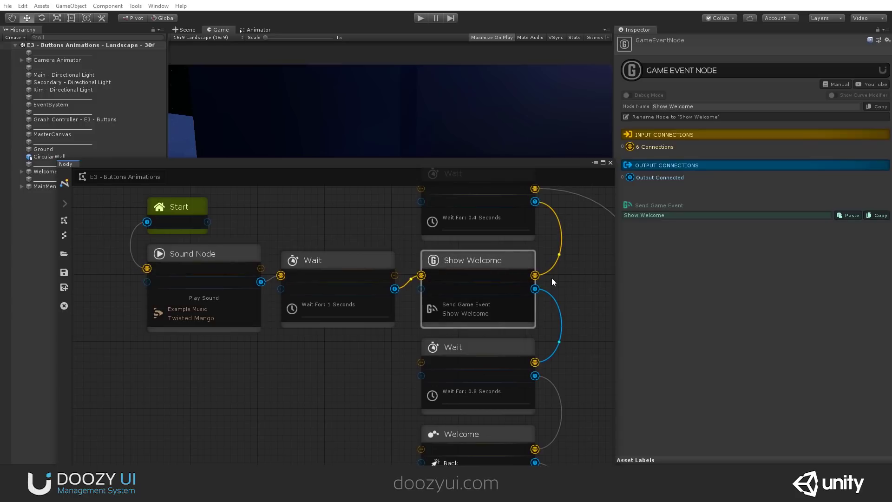
pyautogui.scroll(-3, 550, 277)
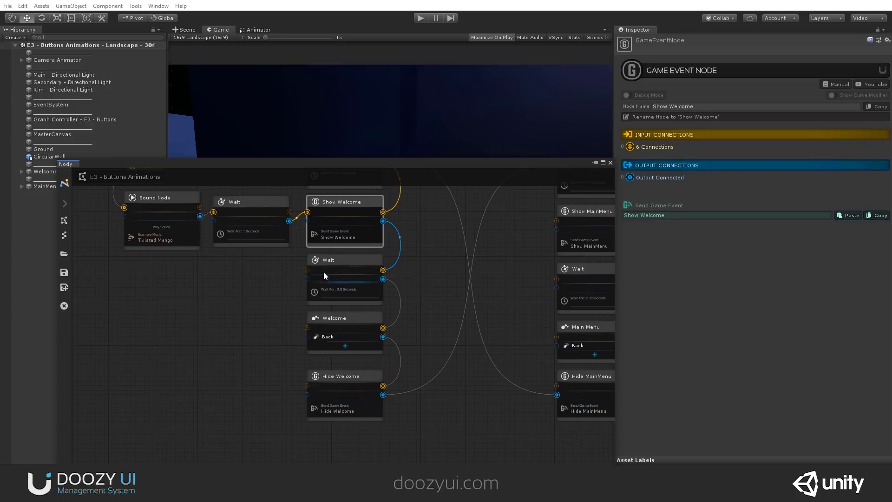
pyautogui.scroll(1, 324, 272)
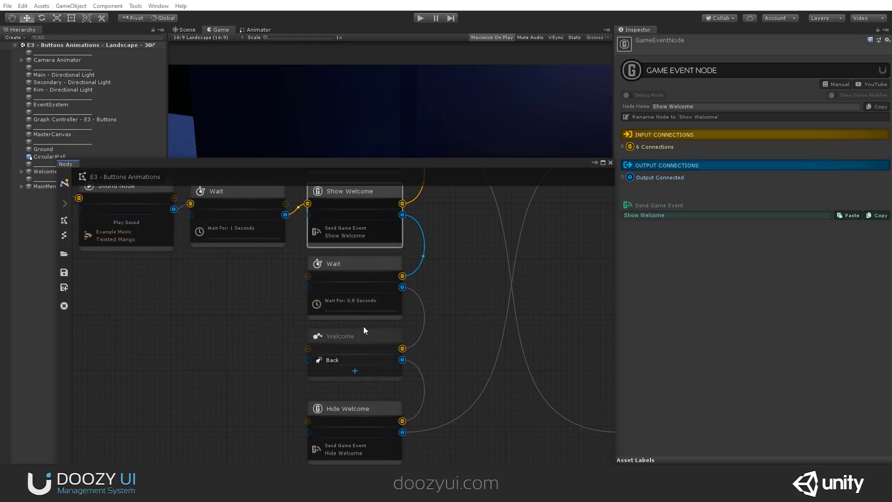
# Pan to the MainMenu node column, shrink the graph window, and select MasterCanvas
pyautogui.moveTo(449, 334); pyautogui.dragTo(376, 360, button='middle')
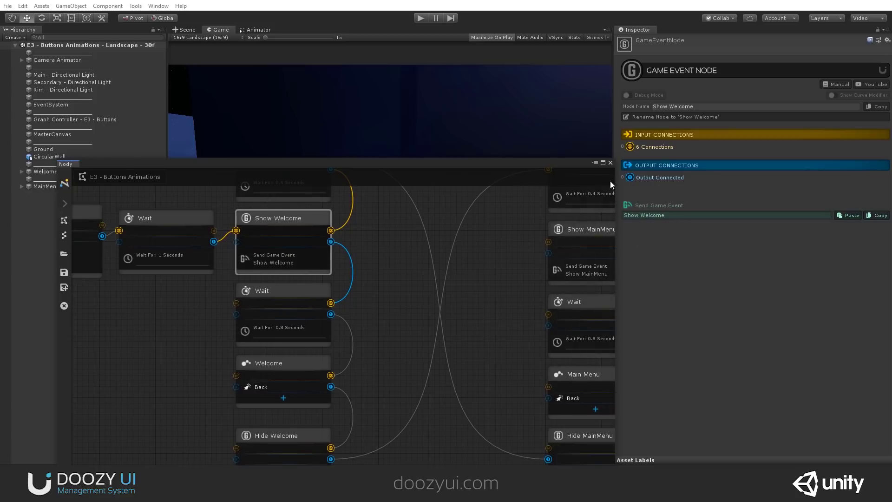
pyautogui.moveTo(559, 161); pyautogui.dragTo(493, 265)
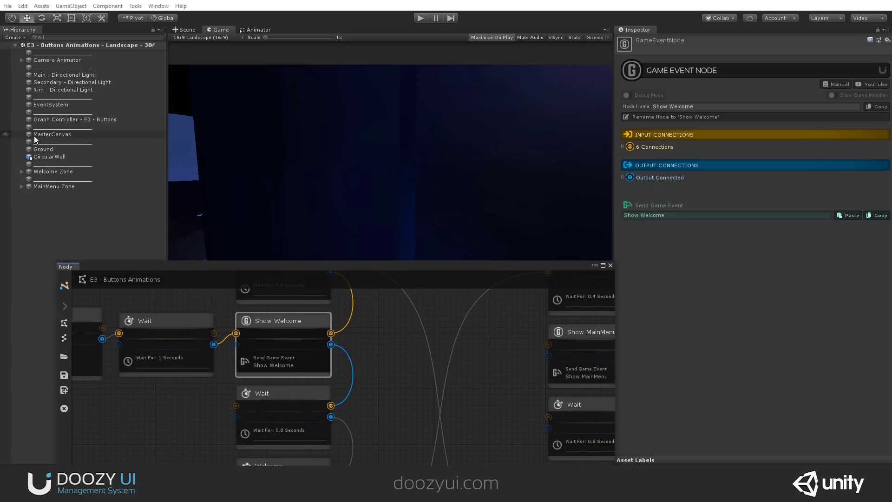
pyautogui.click(35, 135)
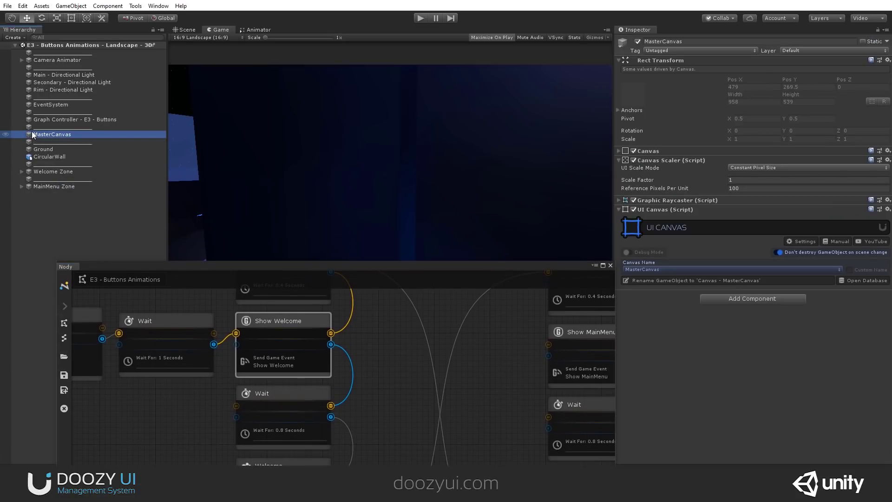
# Expand Welcome Zone and inspect the Welcome Button and Welcome Content canvases' render settings
pyautogui.click(22, 171)
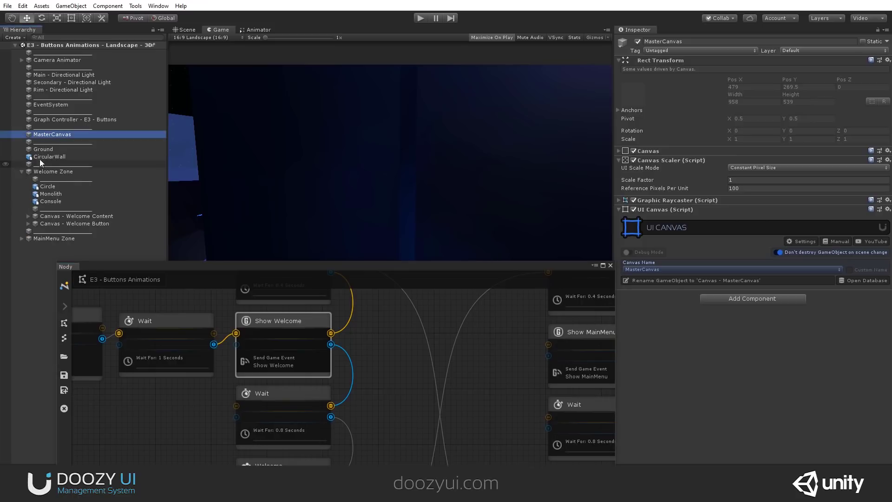
pyautogui.click(74, 222)
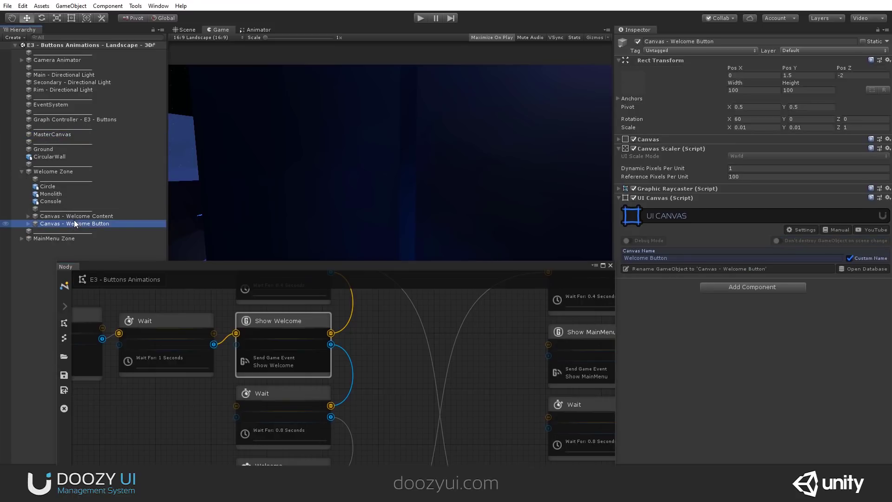
pyautogui.click(74, 216)
pyautogui.click(657, 140)
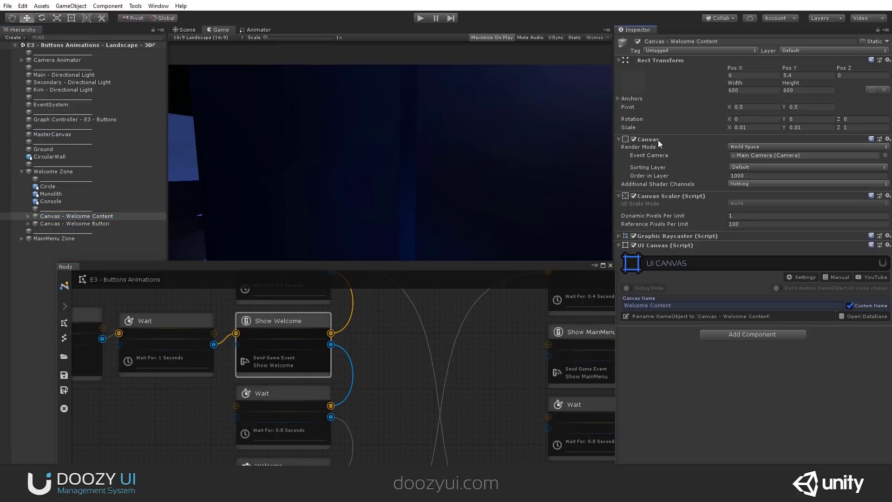
# In the Scene view, deactivate MainMenu Zone and frame Canvas - Welcome Content from the front
pyautogui.click(184, 30)
pyautogui.keyDown('alt'); pyautogui.moveTo(325, 140); pyautogui.dragTo(349, 160); pyautogui.keyUp('alt')
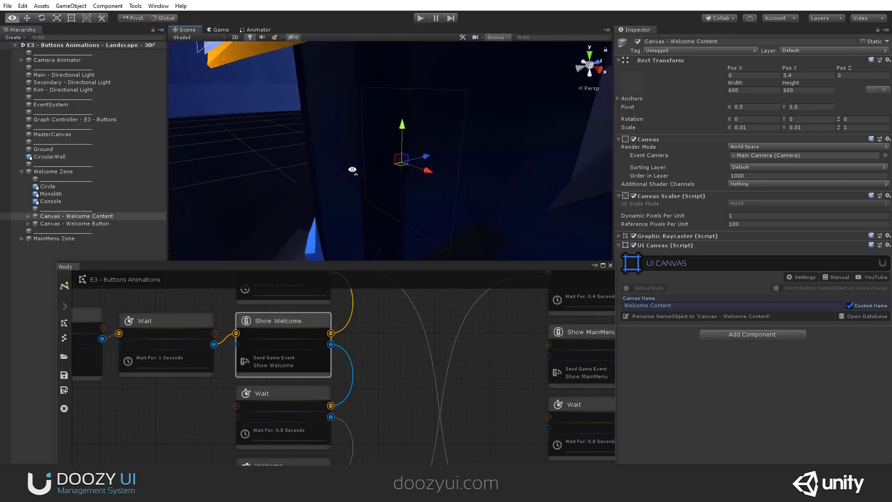
pyautogui.keyDown('alt'); pyautogui.moveTo(352, 169); pyautogui.dragTo(288, 183); pyautogui.keyUp('alt')
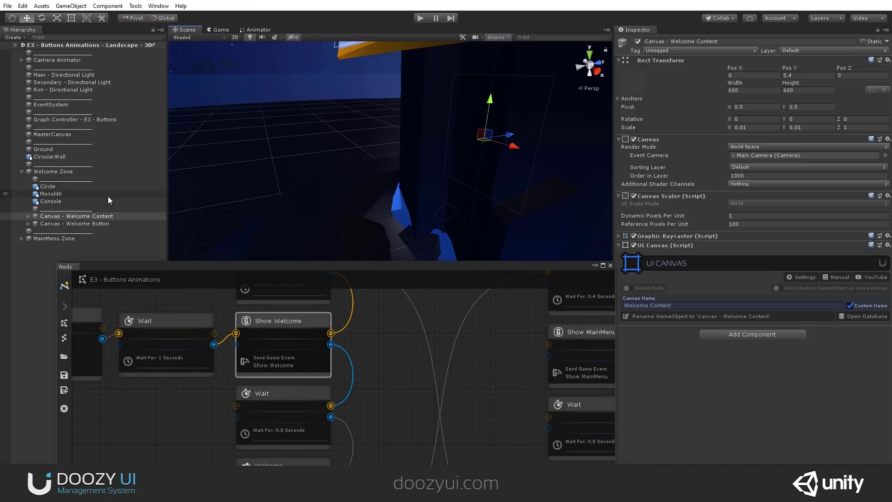
pyautogui.click(66, 238)
pyautogui.click(637, 41)
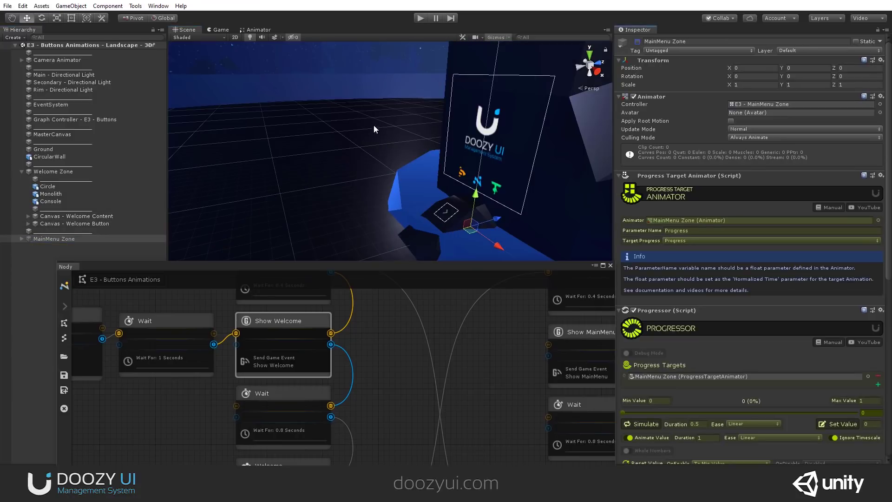
pyautogui.doubleClick(68, 216)
pyautogui.keyDown('alt'); pyautogui.moveTo(259, 155); pyautogui.dragTo(362, 120); pyautogui.keyUp('alt')
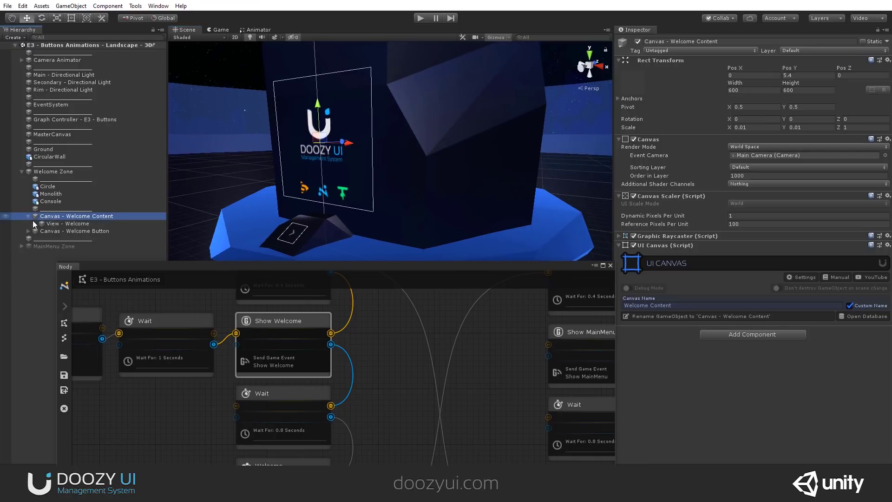
# Select View - Welcome and review its show and hide animation settings
pyautogui.click(57, 224)
pyautogui.keyDown('alt'); pyautogui.moveTo(325, 166); pyautogui.dragTo(375, 156); pyautogui.keyUp('alt')
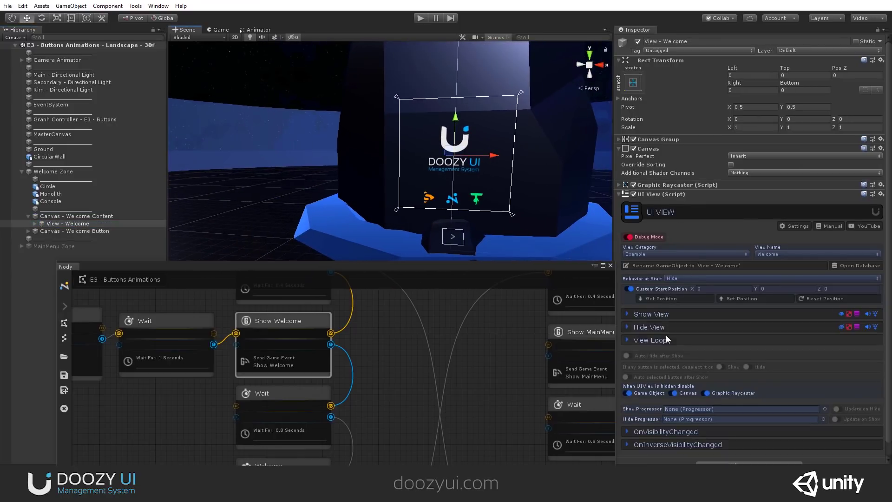
pyautogui.click(662, 315)
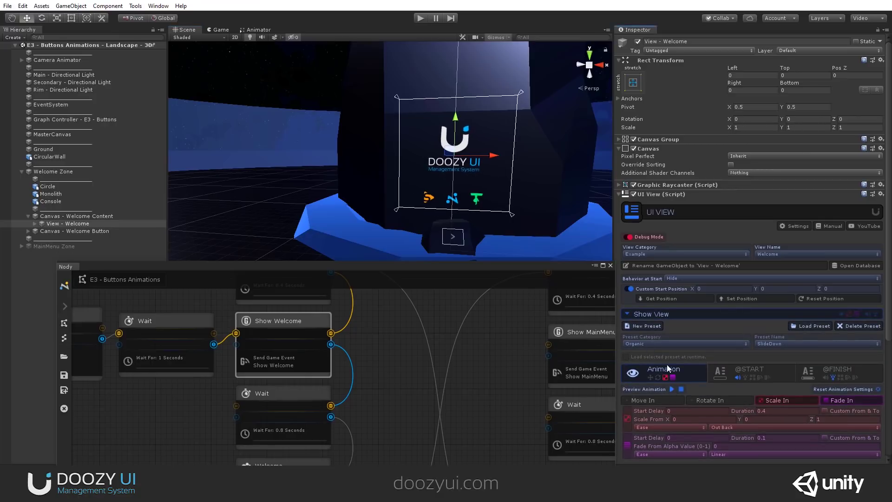
pyautogui.click(646, 315)
pyautogui.click(644, 328)
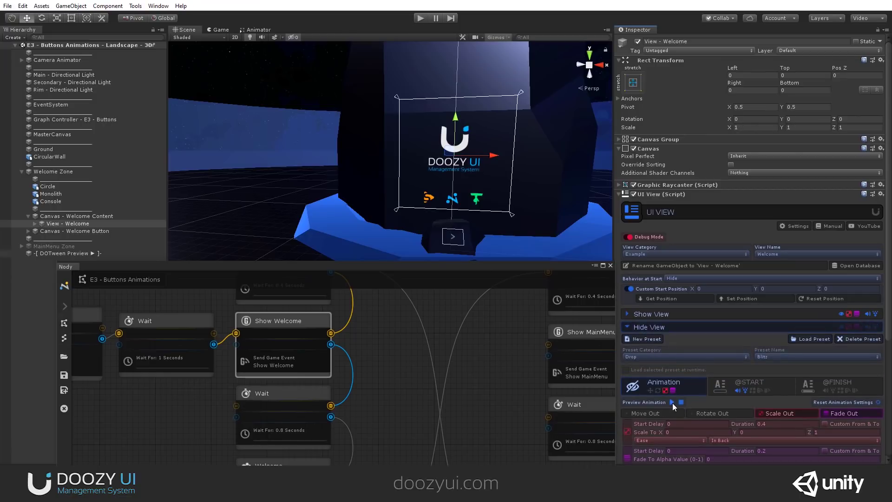
# Orbit and zoom around the Welcome canvas to see it edge-on
pyautogui.keyDown('alt'); pyautogui.moveTo(523, 165); pyautogui.dragTo(500, 152); pyautogui.keyUp('alt')
pyautogui.scroll(5, 501, 151)
pyautogui.scroll(-6, 500, 146)
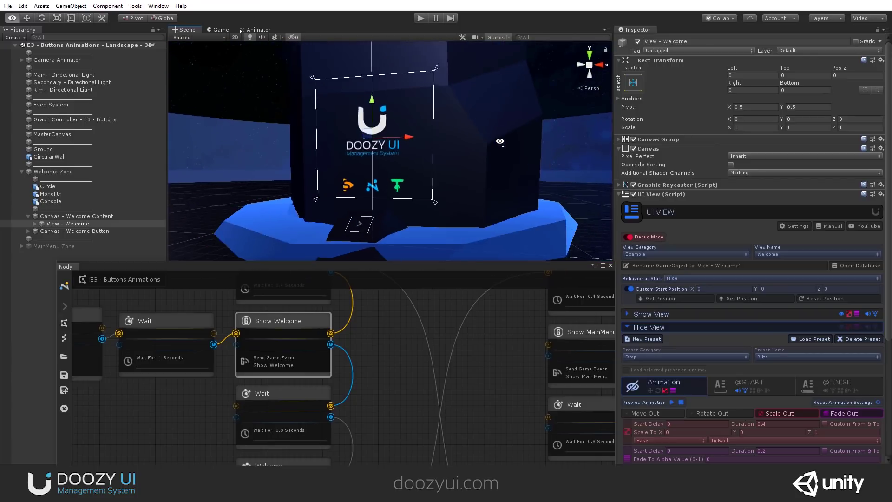
pyautogui.scroll(2, 499, 141)
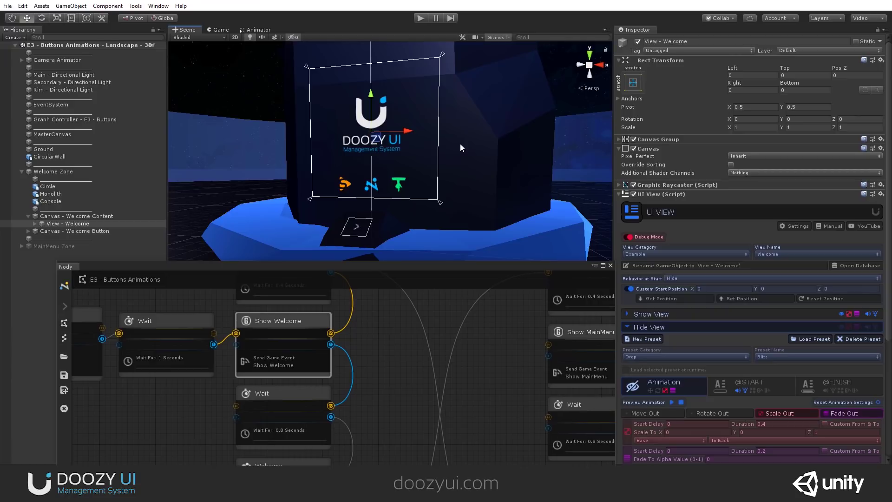
# Frame View - Welcome in the Scene view and orbit around the button toward the Doozy logo
pyautogui.doubleClick(50, 228)
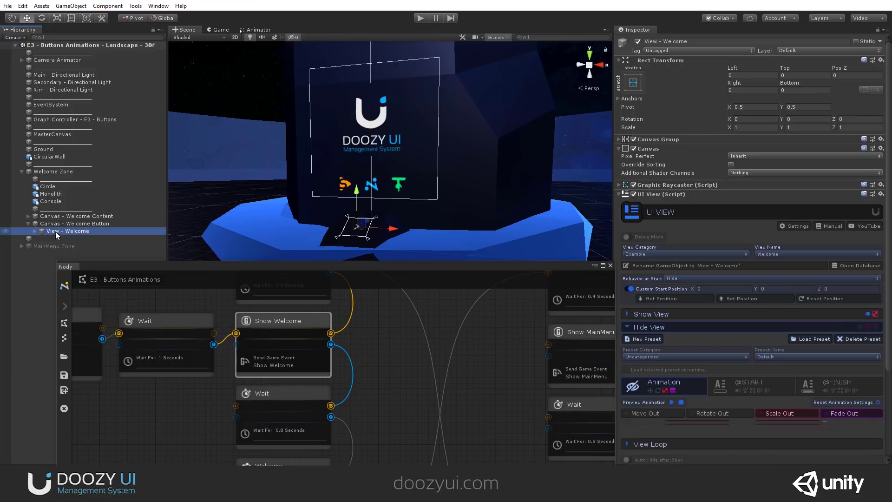
pyautogui.keyDown('alt'); pyautogui.moveTo(296, 197); pyautogui.dragTo(329, 270); pyautogui.keyUp('alt')
pyautogui.keyDown('alt'); pyautogui.moveTo(234, 274); pyautogui.dragTo(372, 237); pyautogui.keyUp('alt')
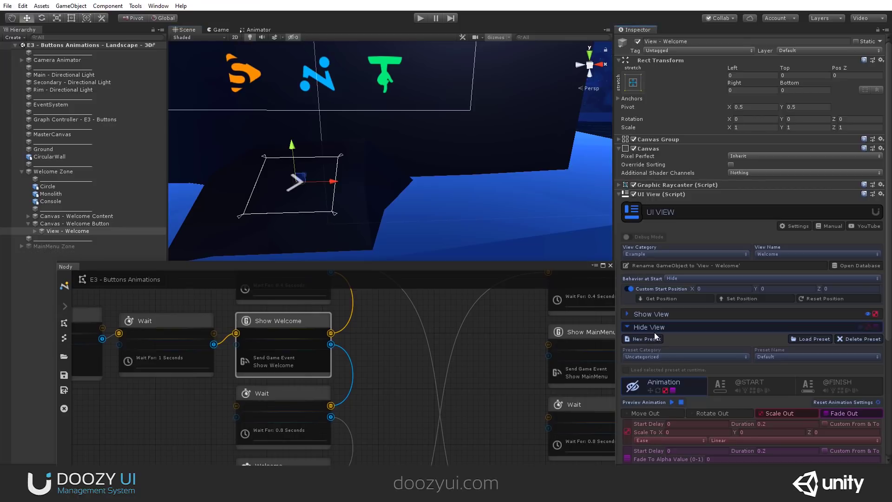
# Preview the Welcome view's scale-in Show animation, fold the settings, and move the Nody graph aside
pyautogui.click(651, 315)
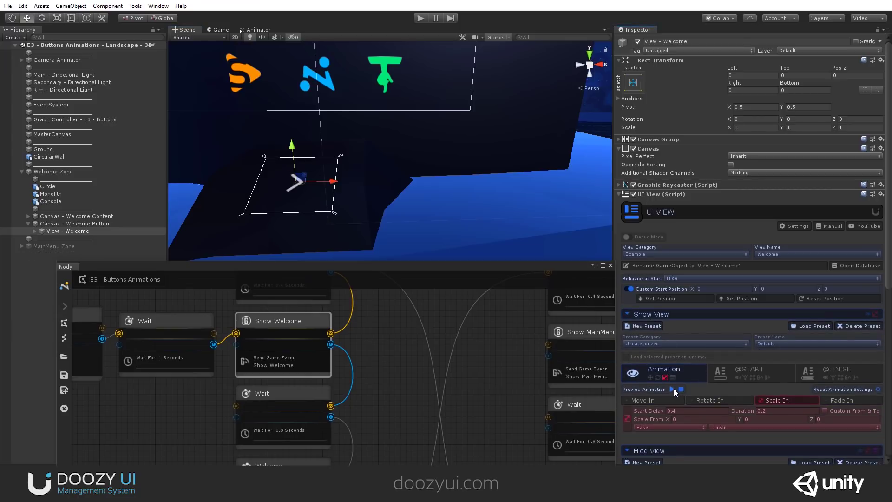
pyautogui.click(673, 388)
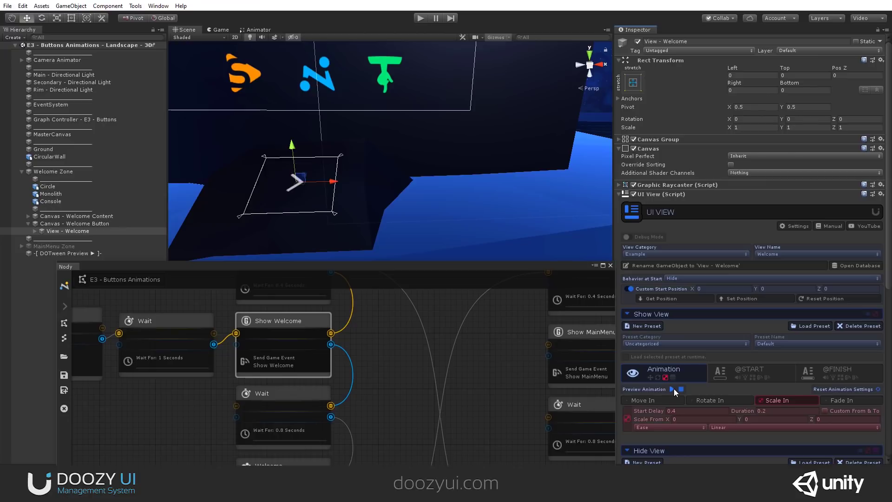
pyautogui.click(640, 313)
pyautogui.click(643, 329)
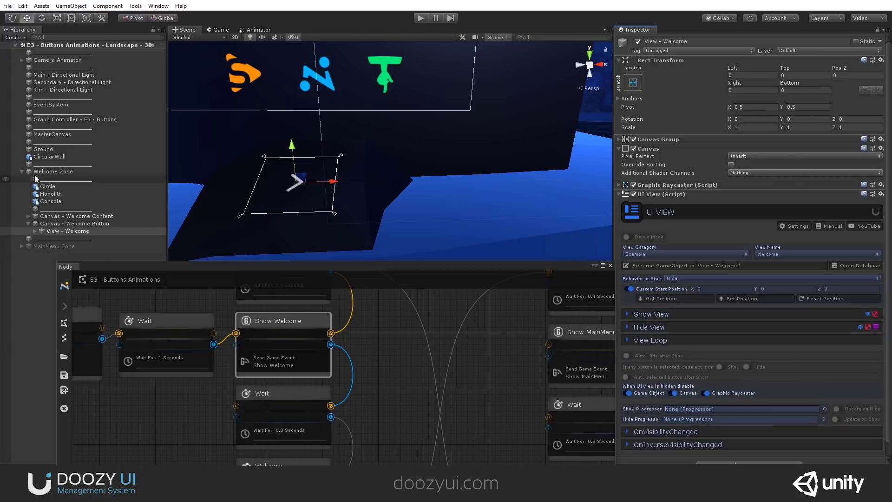
pyautogui.moveTo(175, 272); pyautogui.dragTo(143, 214)
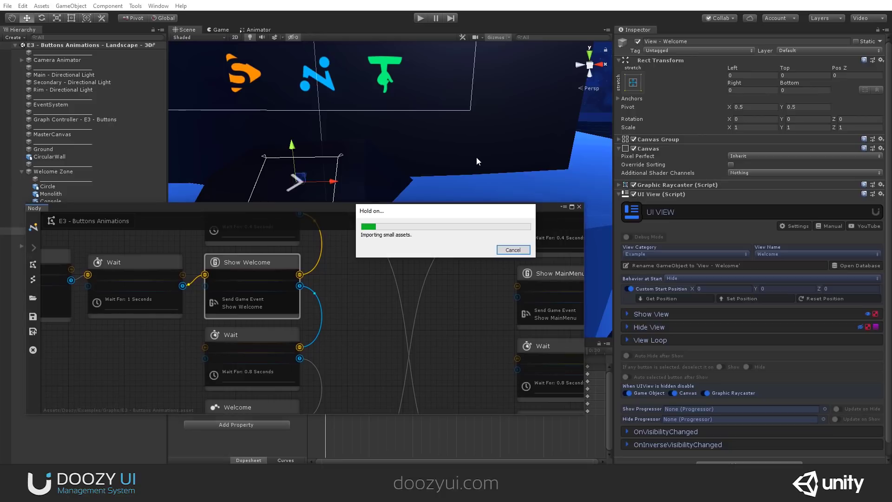
# Activate MainMenu Zone and orbit the Scene view toward its menu panel
pyautogui.keyDown('alt'); pyautogui.moveTo(433, 195); pyautogui.dragTo(317, 184); pyautogui.keyUp('alt')
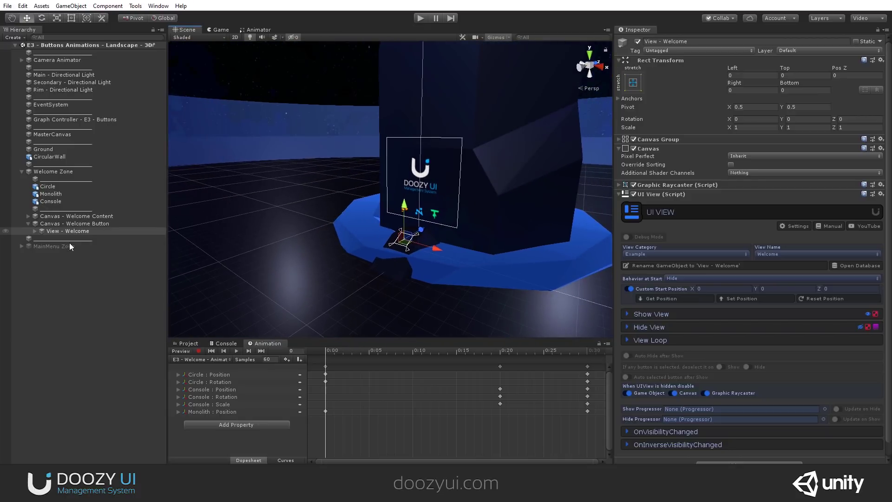
pyautogui.click(51, 247)
pyautogui.click(637, 41)
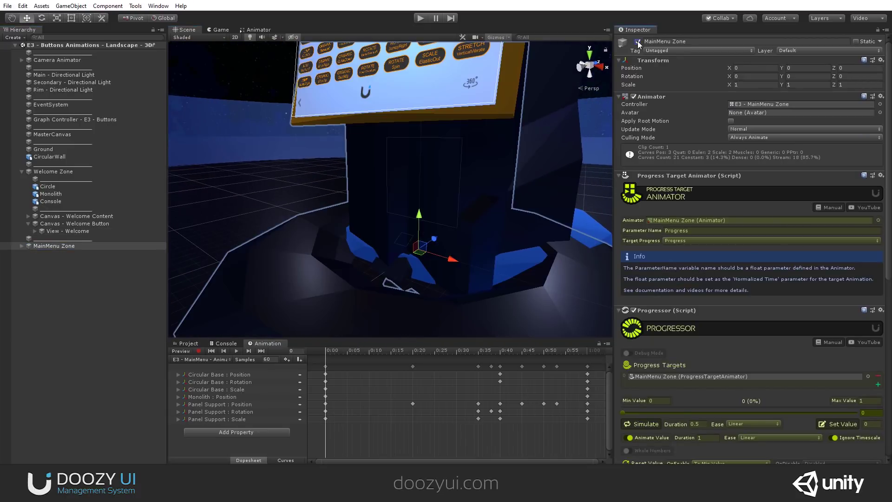
pyautogui.keyDown('alt'); pyautogui.moveTo(282, 157); pyautogui.dragTo(358, 154); pyautogui.keyUp('alt')
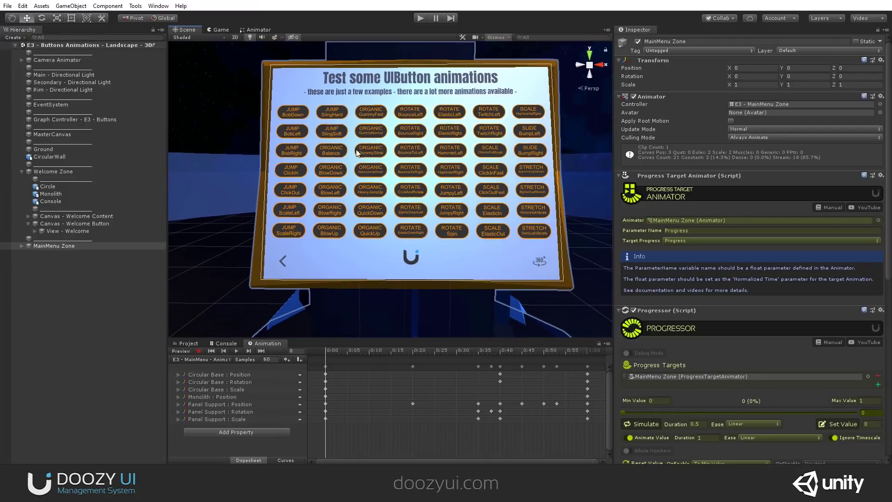
# Expand MainMenu Zone and inspect its Panel Support, Point Light and Circular Base children
pyautogui.click(26, 245)
pyautogui.click(21, 245)
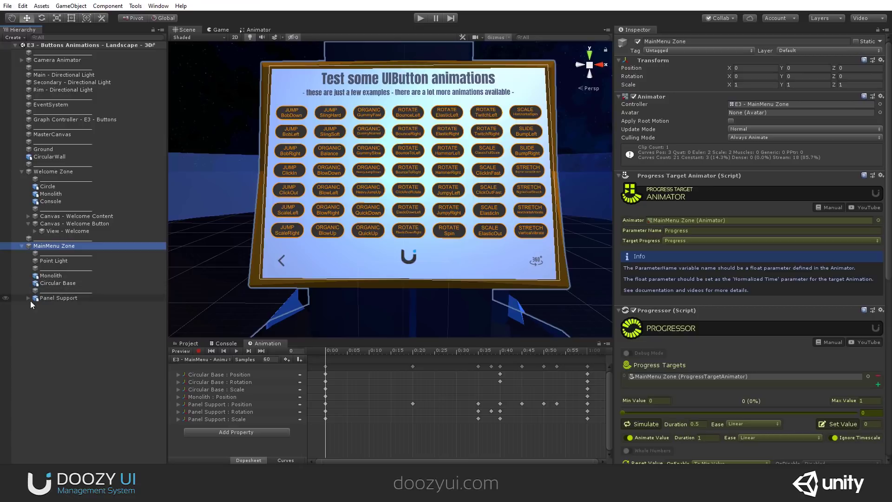
pyautogui.click(31, 299)
pyautogui.click(33, 247)
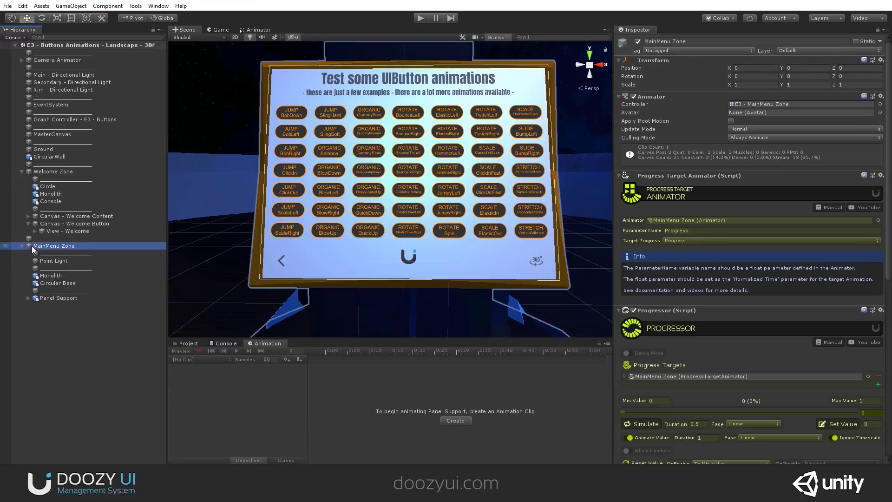
pyautogui.click(40, 261)
pyautogui.click(65, 282)
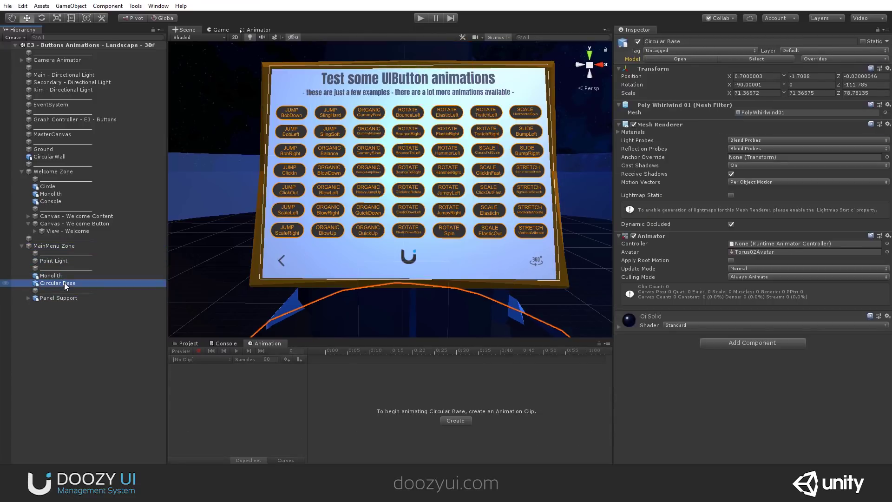
# Select Canvas - MainMenu Content under Panel Support and orbit to face the menu panel head-on
pyautogui.click(28, 297)
pyautogui.click(35, 312)
pyautogui.click(54, 312)
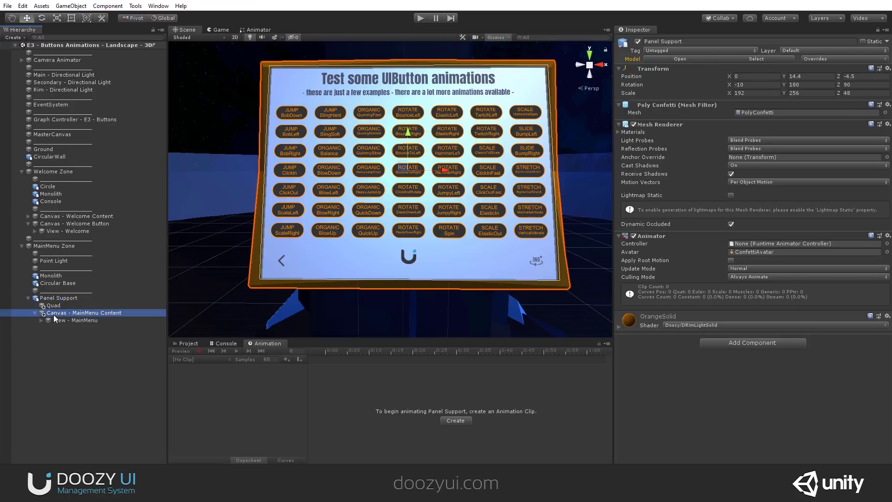
pyautogui.moveTo(398, 166); pyautogui.dragTo(498, 151, button='right')
pyautogui.moveTo(440, 130); pyautogui.dragTo(787, 155, button='right')
pyautogui.moveTo(581, 167); pyautogui.dragTo(534, 174, button='right')
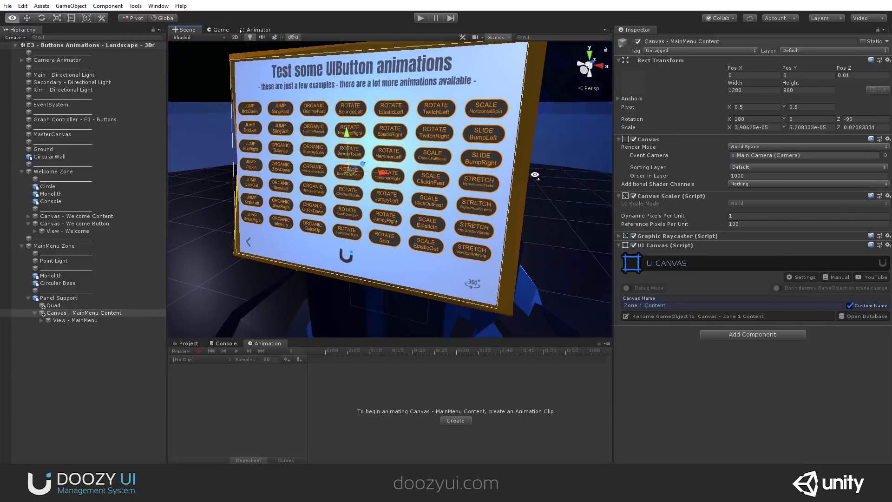
# Preview both the Show and Hide animations of the View - MainMenu UIView
pyautogui.click(76, 321)
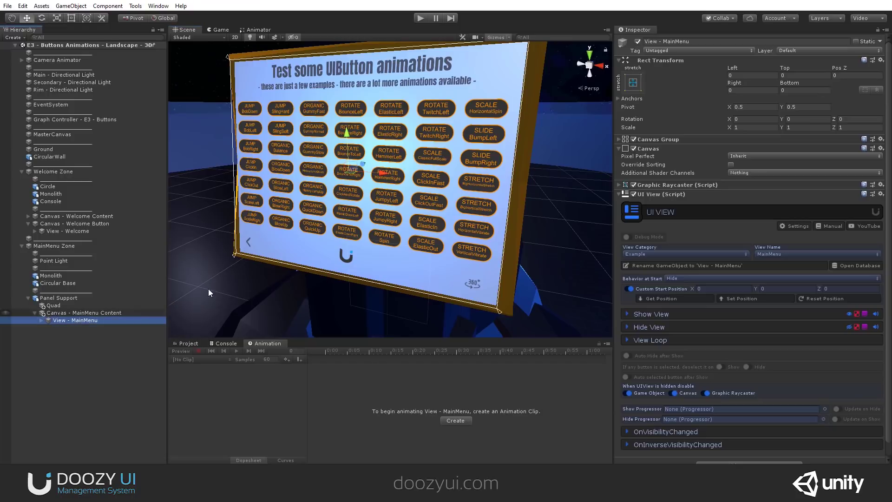
pyautogui.click(656, 316)
pyautogui.click(672, 389)
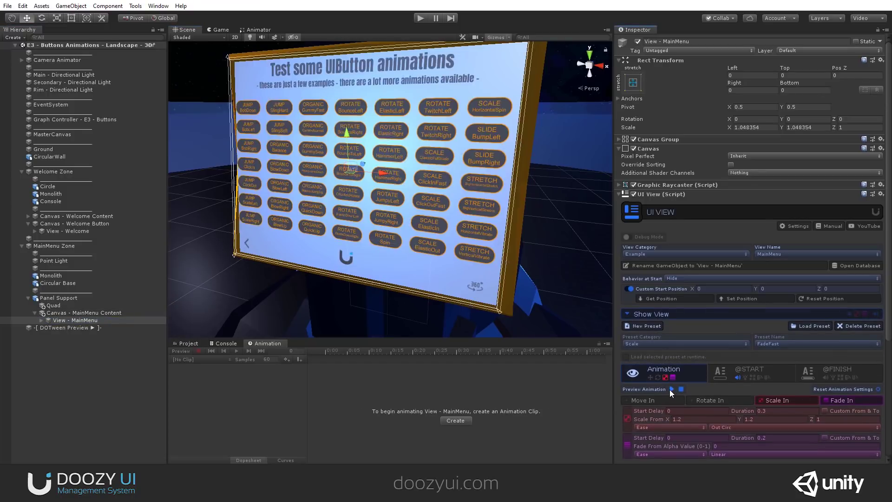
pyautogui.click(662, 312)
pyautogui.click(660, 326)
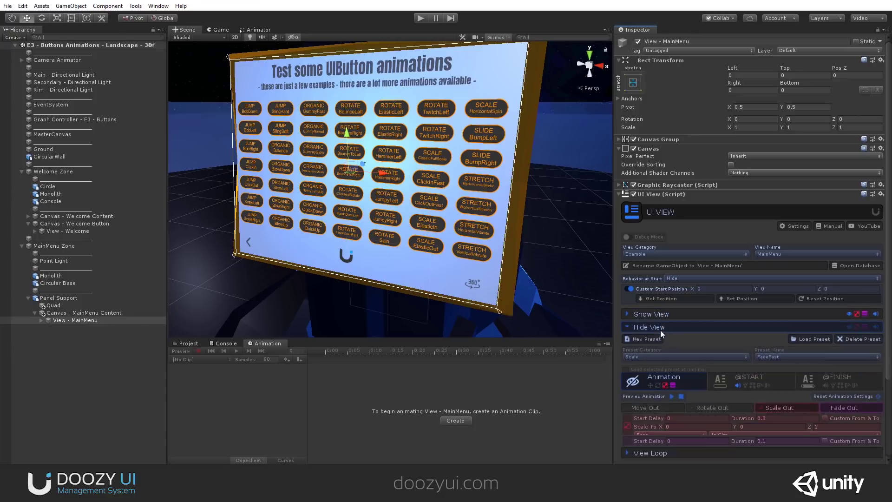
pyautogui.click(672, 402)
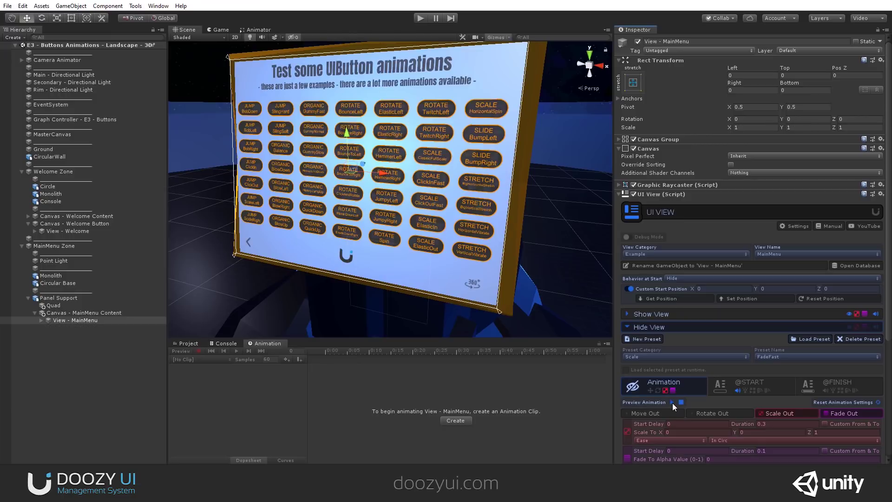
# Collapse MainMenu Zone and Welcome Zone in the Hierarchy and enter Play mode
pyautogui.keyDown('alt'); pyautogui.moveTo(387, 250); pyautogui.dragTo(316, 228); pyautogui.keyUp('alt')
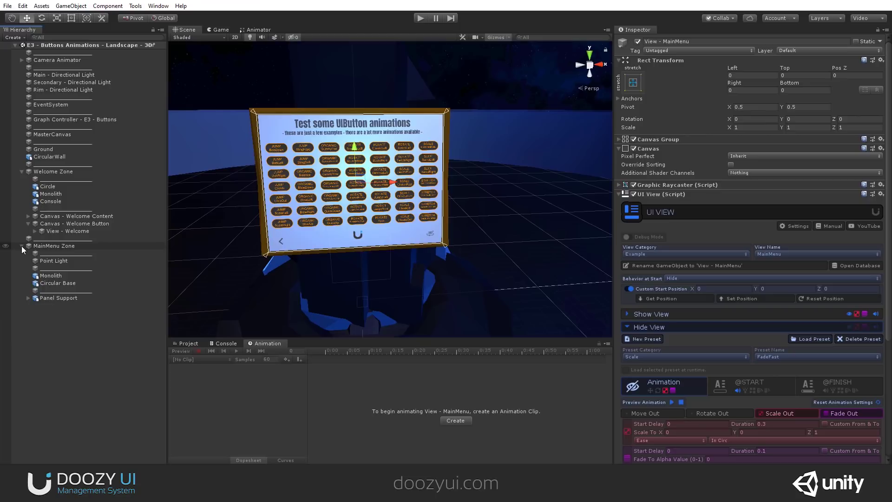
pyautogui.click(21, 246)
pyautogui.keyDown('alt'); pyautogui.moveTo(293, 112); pyautogui.dragTo(363, 52); pyautogui.keyUp('alt')
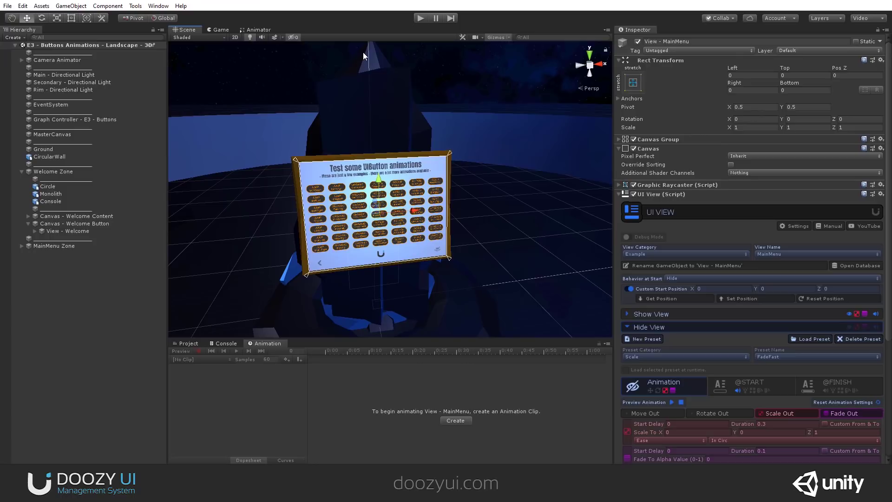
pyautogui.click(22, 172)
pyautogui.click(419, 18)
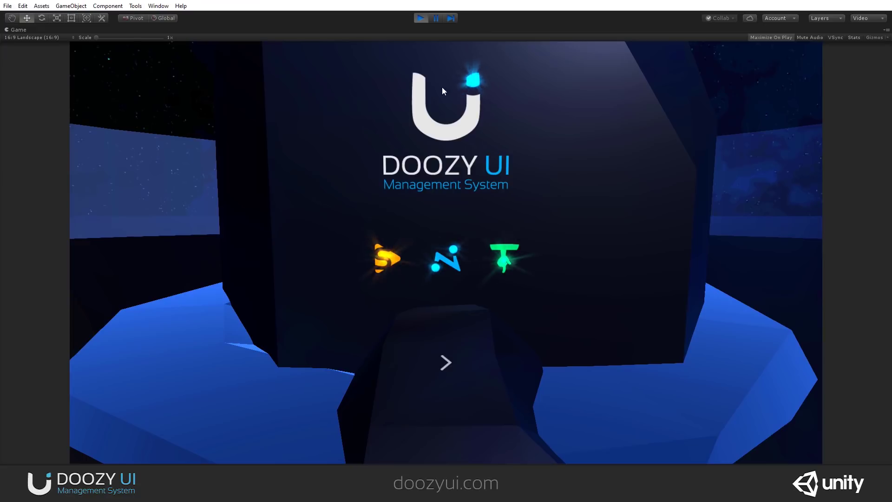
# Go from the welcome screen to the UIButton panel, sweep 360°, return, then stop Play mode
pyautogui.click(447, 364)
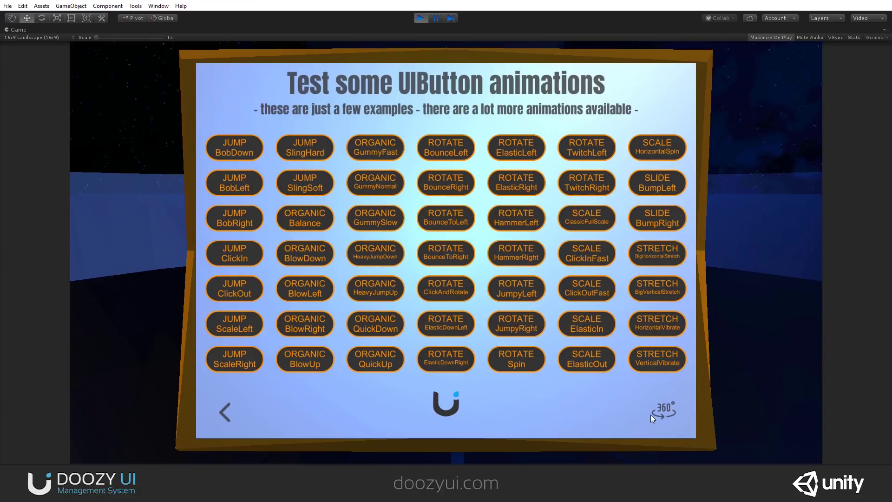
pyautogui.click(660, 412)
pyautogui.click(226, 405)
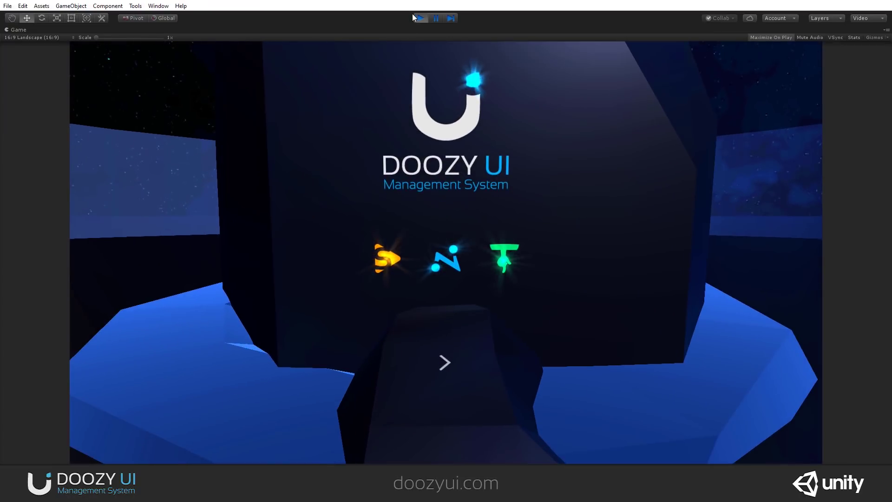
pyautogui.click(419, 17)
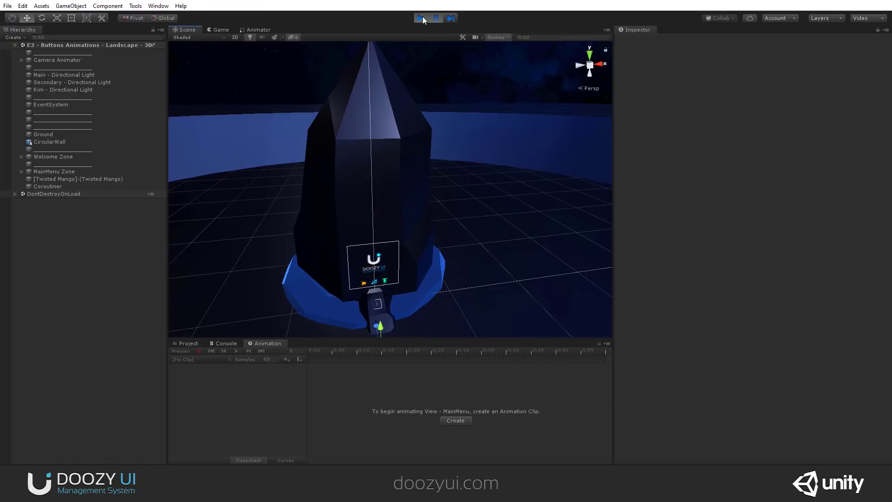